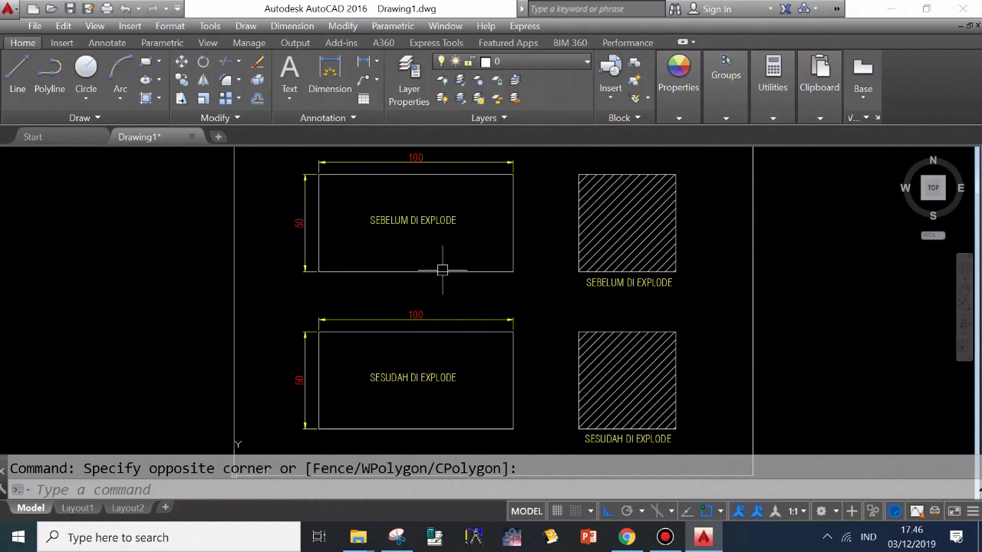
{"action": "left_click", "coordinate": [424, 269]}
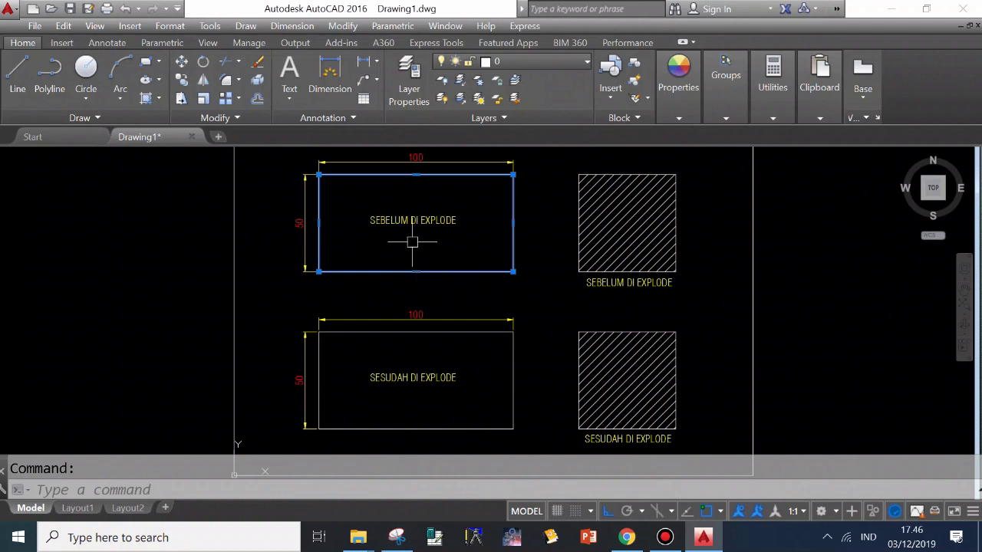
{"action": "scroll", "coordinate": [331, 151], "scroll_direction": "up", "scroll_amount": 3}
{"action": "scroll", "coordinate": [542, 172], "scroll_direction": "down", "scroll_amount": 2}
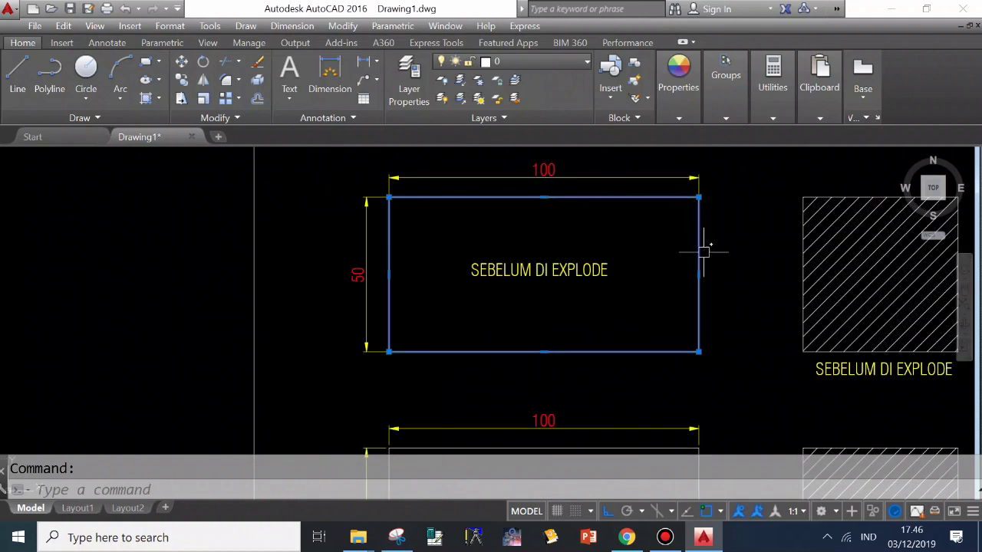
{"action": "key", "text": "Delete"}
{"action": "type", "text": "u"}
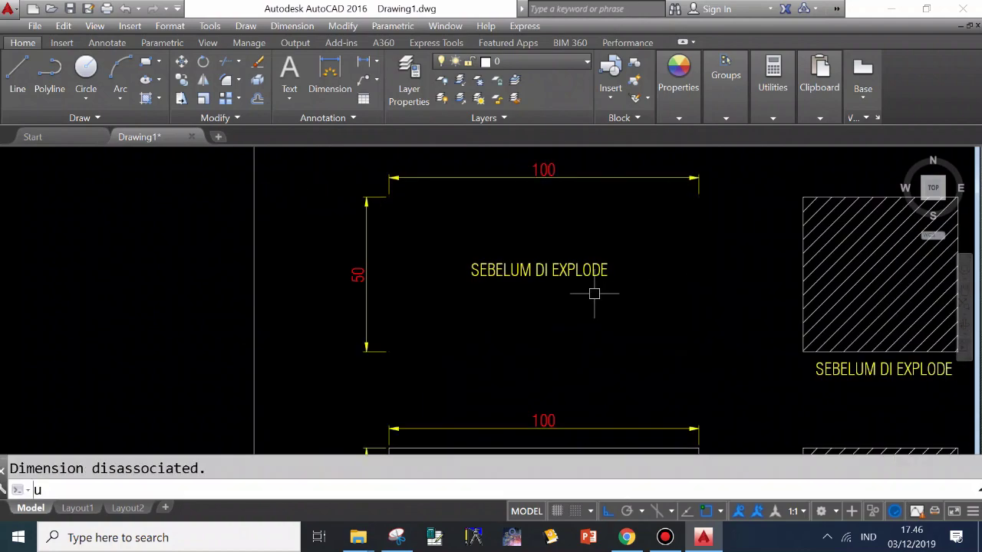
{"action": "key", "text": "Return"}
{"action": "scroll", "coordinate": [433, 236], "scroll_direction": "down", "scroll_amount": 4}
{"action": "scroll", "coordinate": [469, 368], "scroll_direction": "up", "scroll_amount": 4}
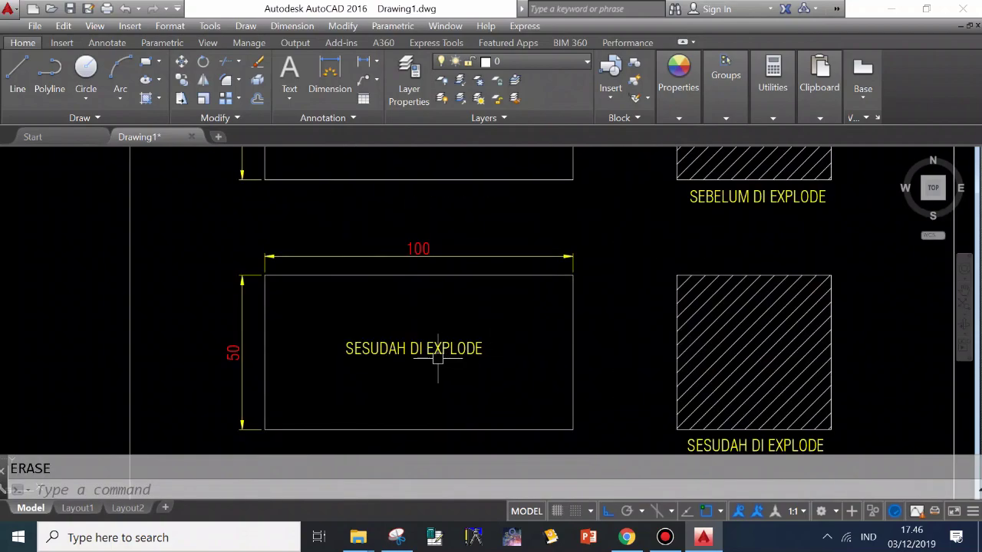
{"action": "middle_click_drag", "start_coordinate": [383, 331], "coordinate": [386, 322]}
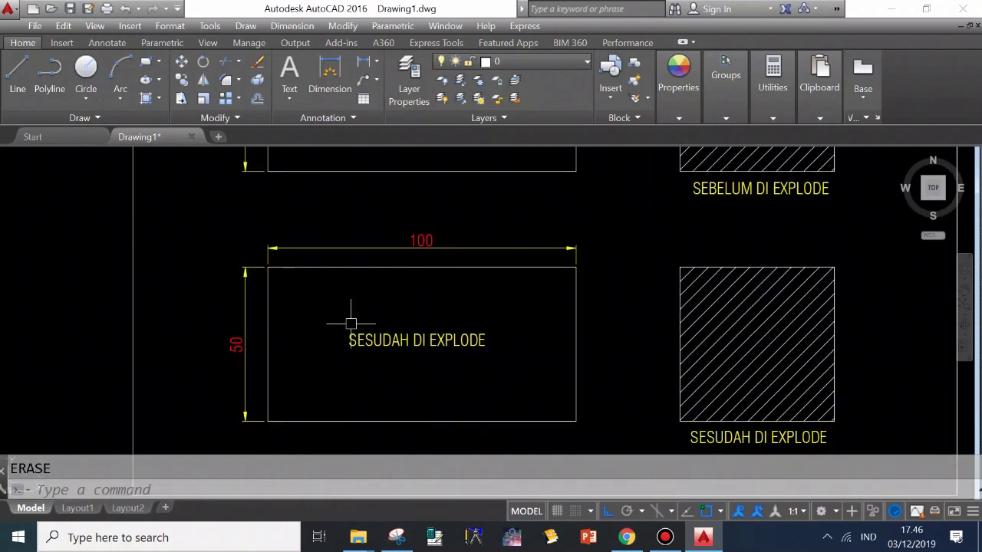
{"action": "left_click", "coordinate": [371, 268]}
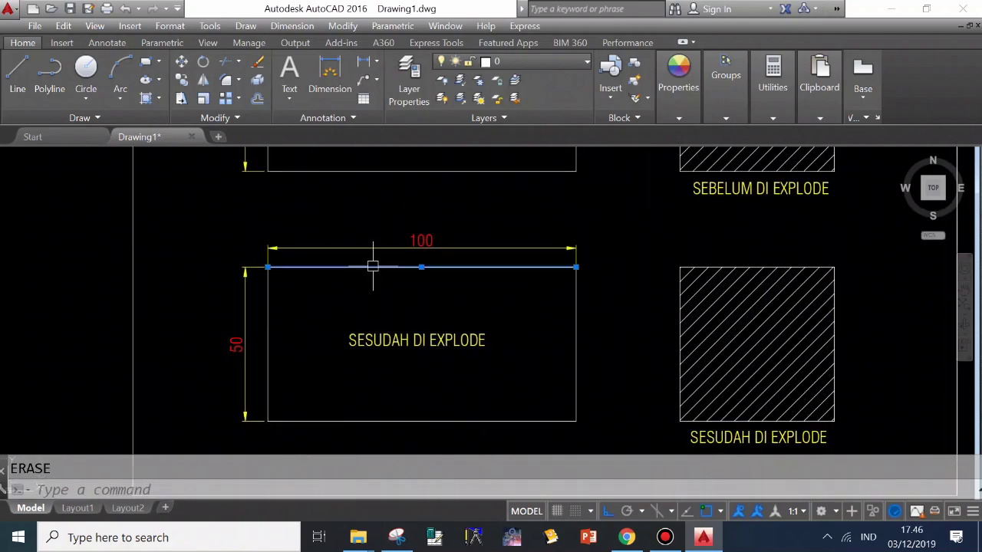
{"action": "left_click", "coordinate": [575, 309]}
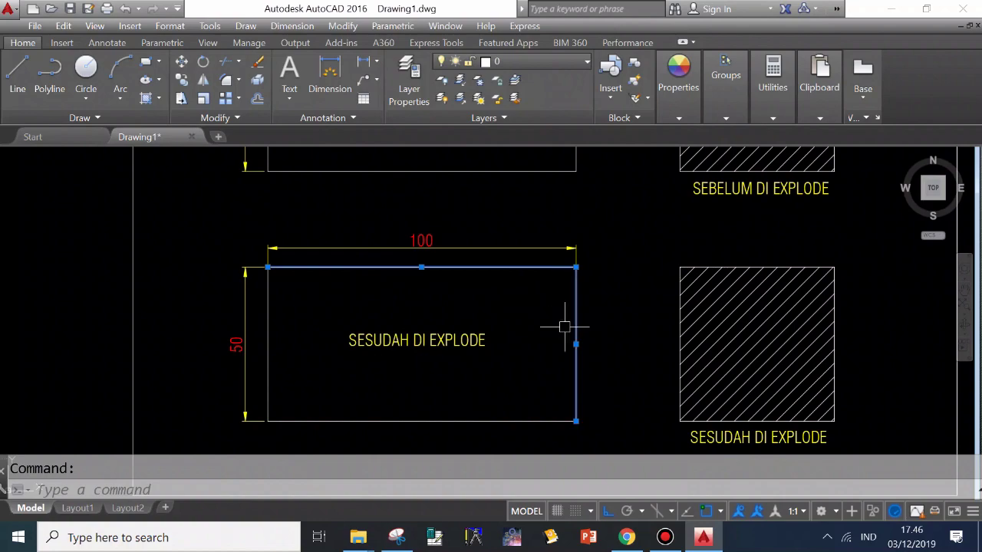
{"action": "left_click", "coordinate": [462, 419]}
{"action": "left_click", "coordinate": [267, 345]}
Zoom to the upper SEBELUM DI EXPLODE rectangle and explode it into lines.
{"action": "scroll", "coordinate": [295, 377], "scroll_direction": "down", "scroll_amount": 4}
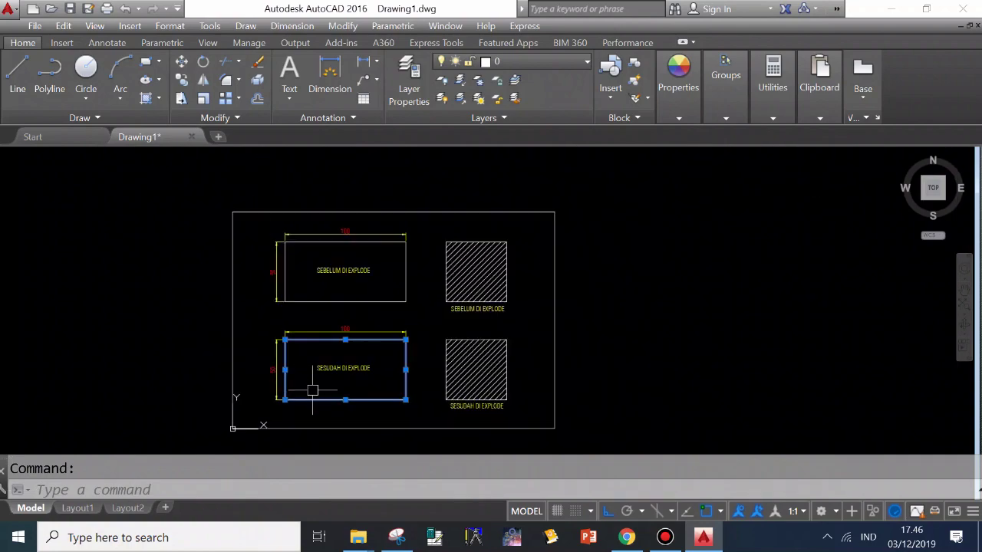
{"action": "key", "text": "Escape"}
{"action": "scroll", "coordinate": [338, 254], "scroll_direction": "up", "scroll_amount": 3}
{"action": "scroll", "coordinate": [441, 228], "scroll_direction": "down", "scroll_amount": 3}
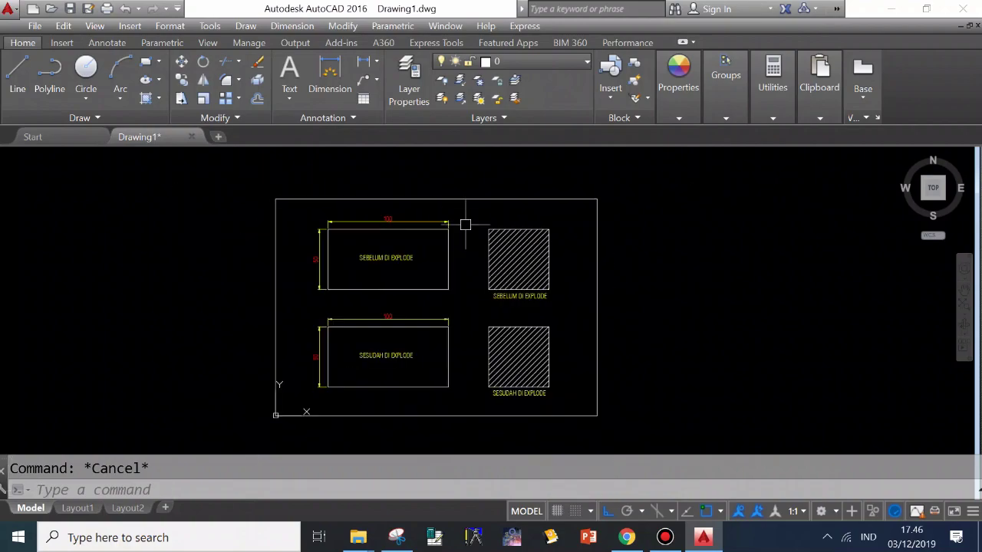
{"action": "scroll", "coordinate": [375, 315], "scroll_direction": "up", "scroll_amount": 2}
{"action": "middle_click_drag", "start_coordinate": [491, 230], "coordinate": [480, 230]}
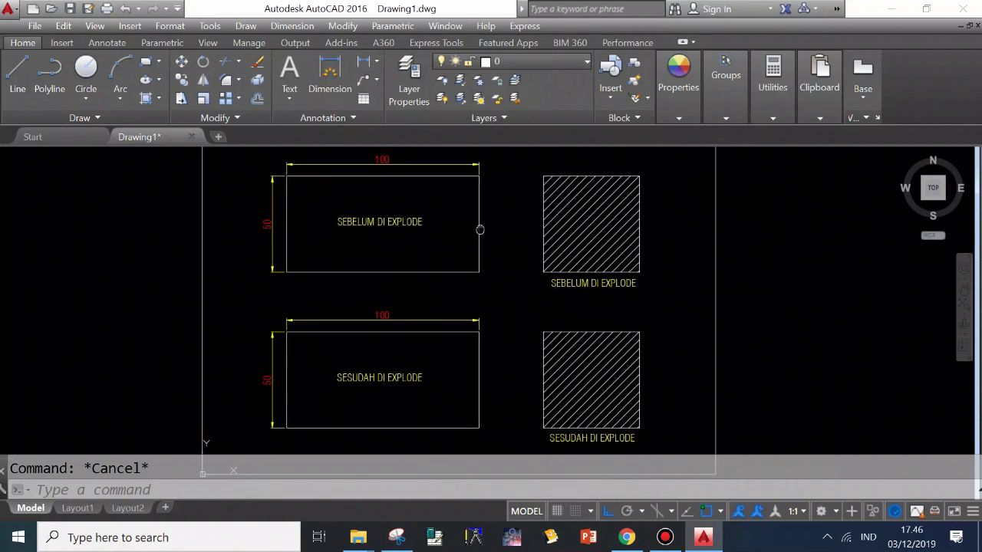
{"action": "scroll", "coordinate": [314, 153], "scroll_direction": "up", "scroll_amount": 2}
{"action": "middle_click_drag", "start_coordinate": [322, 171], "coordinate": [329, 204]}
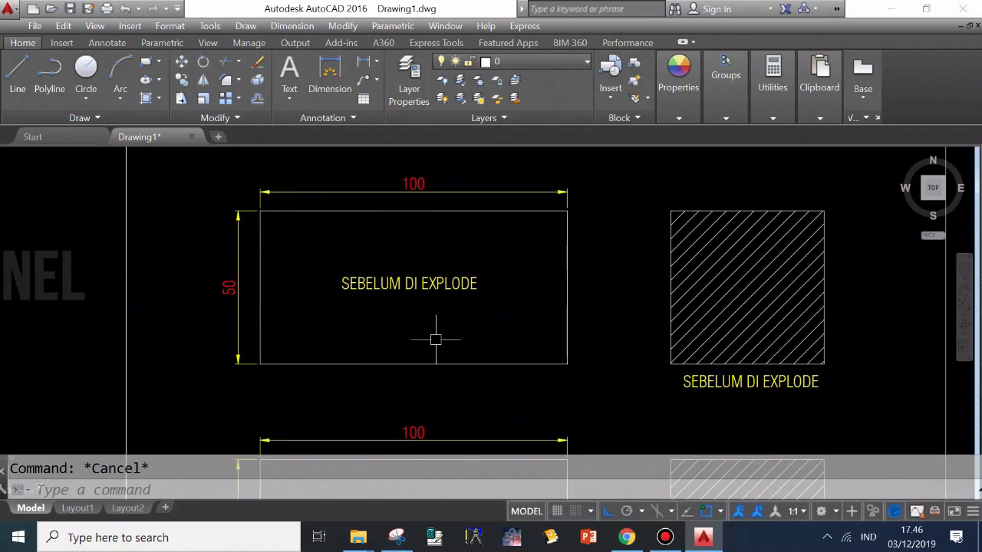
{"action": "scroll", "coordinate": [325, 241], "scroll_direction": "up", "scroll_amount": 2}
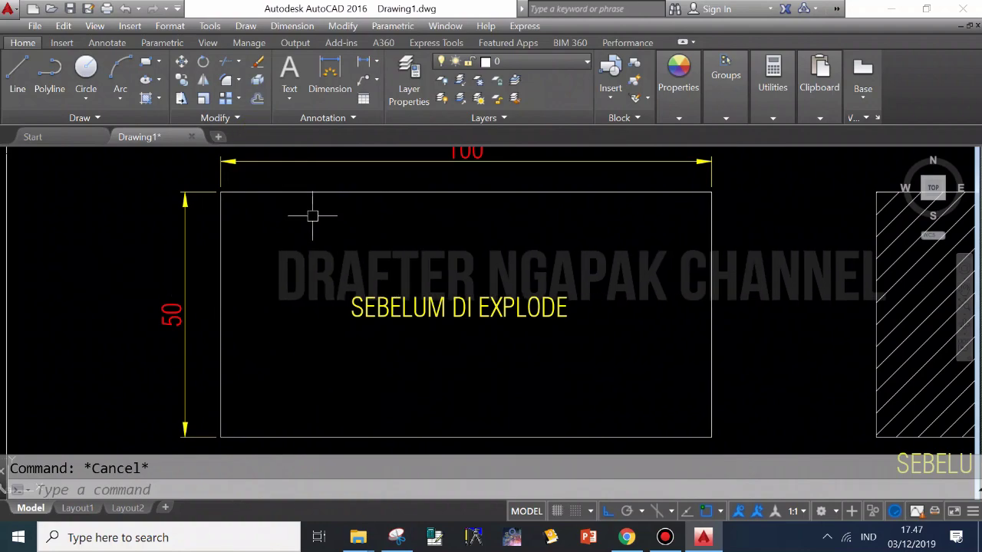
{"action": "left_click", "coordinate": [257, 81]}
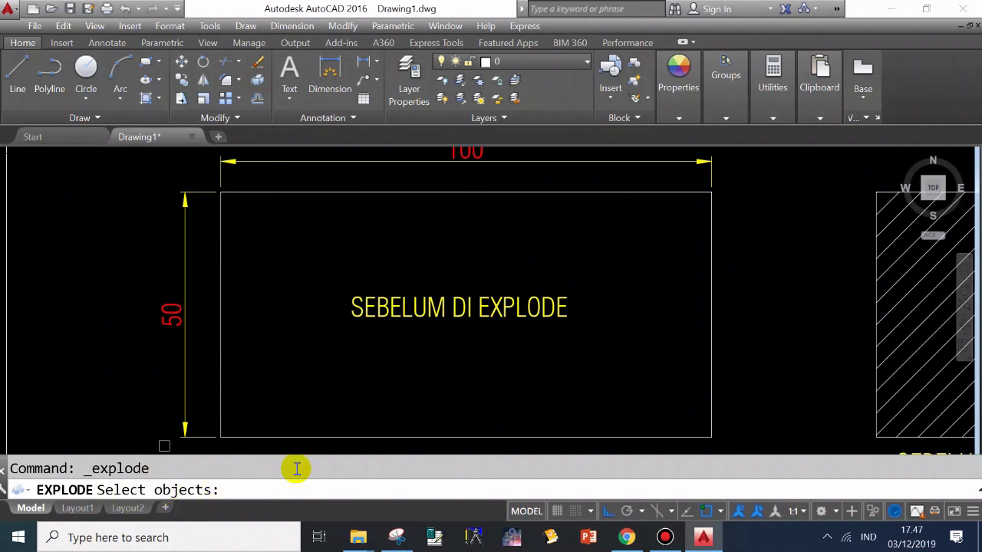
{"action": "left_click", "coordinate": [332, 193]}
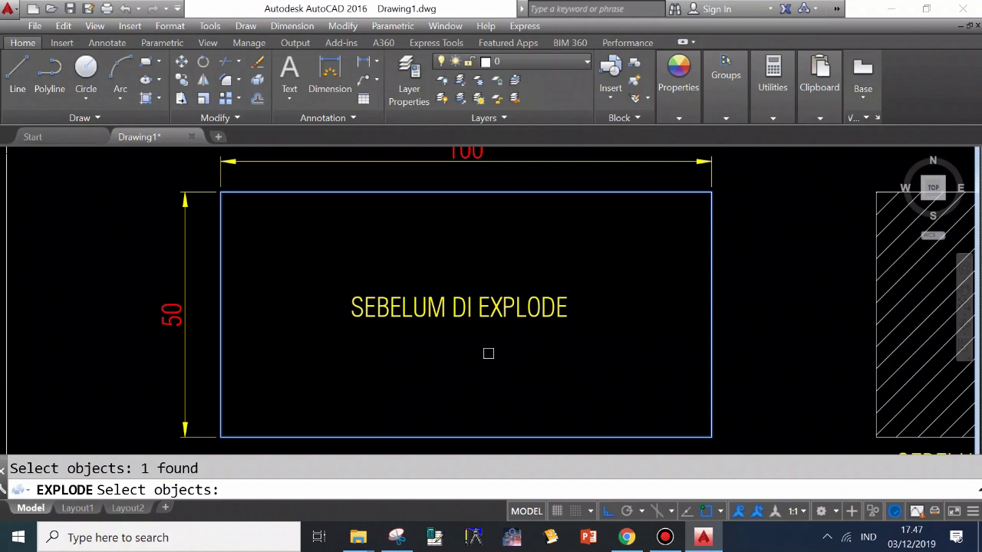
{"action": "key", "text": "Return"}
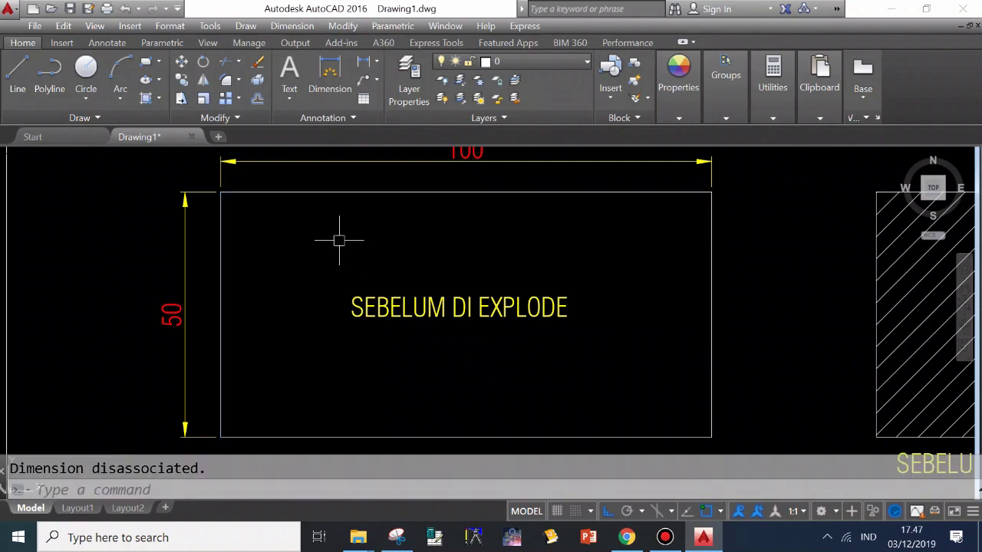
Select the top, right, bottom and left edges to confirm each is a separate line.
{"action": "left_click", "coordinate": [376, 192]}
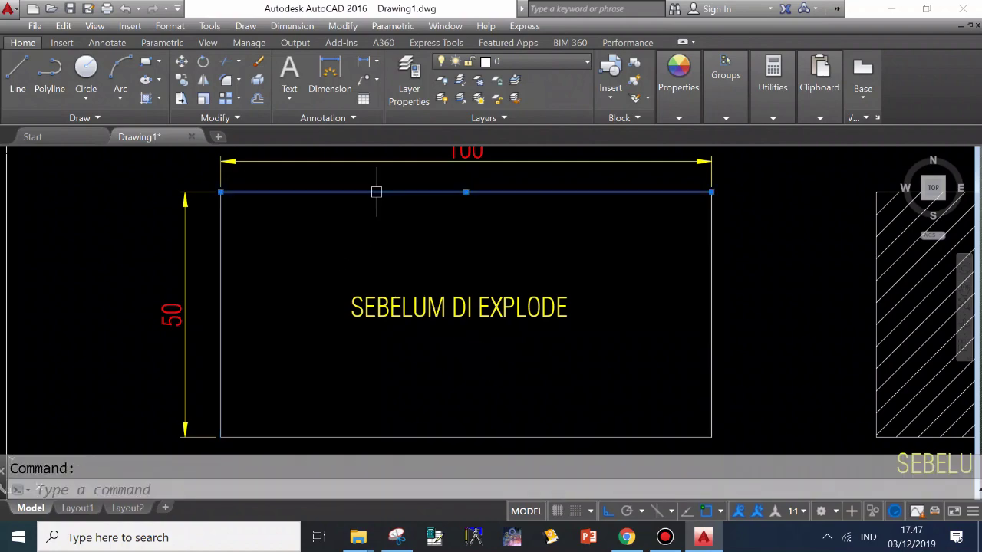
{"action": "left_click", "coordinate": [710, 268]}
{"action": "left_click", "coordinate": [506, 436]}
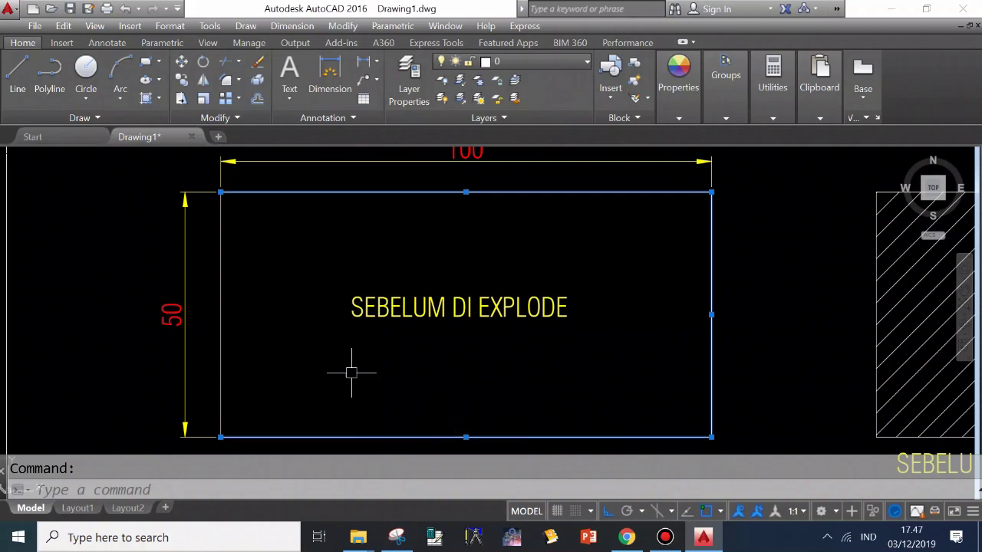
{"action": "left_click", "coordinate": [221, 303]}
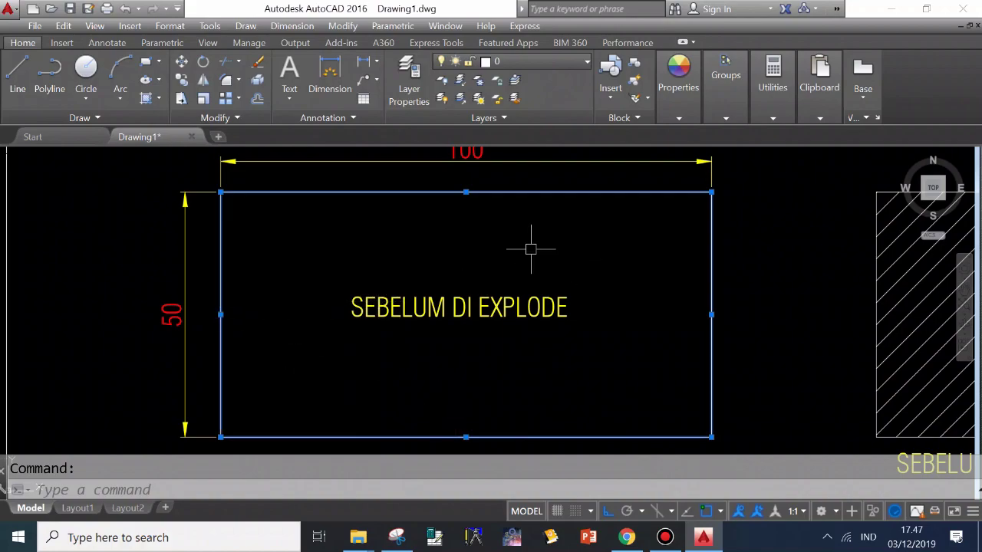
{"action": "key", "text": "Escape"}
{"action": "scroll", "coordinate": [427, 248], "scroll_direction": "down", "scroll_amount": 2}
{"action": "scroll", "coordinate": [416, 226], "scroll_direction": "up", "scroll_amount": 1}
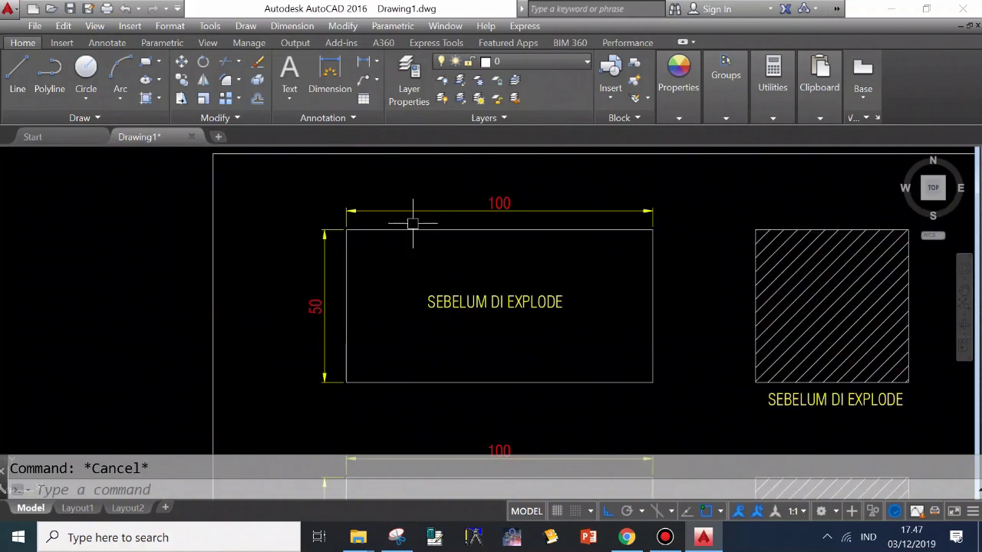
{"action": "middle_click_drag", "start_coordinate": [536, 238], "coordinate": [383, 208]}
{"action": "scroll", "coordinate": [407, 192], "scroll_direction": "down", "scroll_amount": 2}
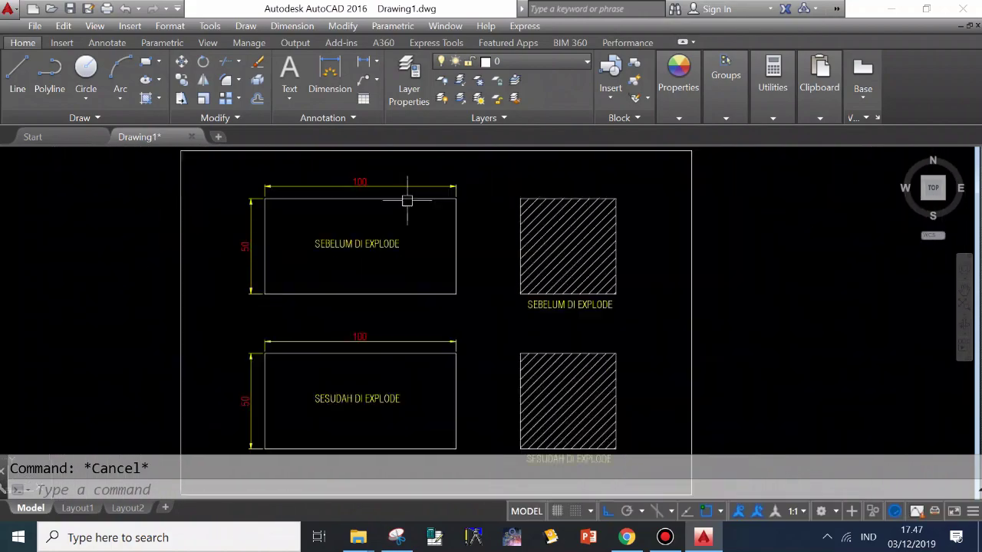
{"action": "middle_click_drag", "start_coordinate": [420, 305], "coordinate": [447, 237]}
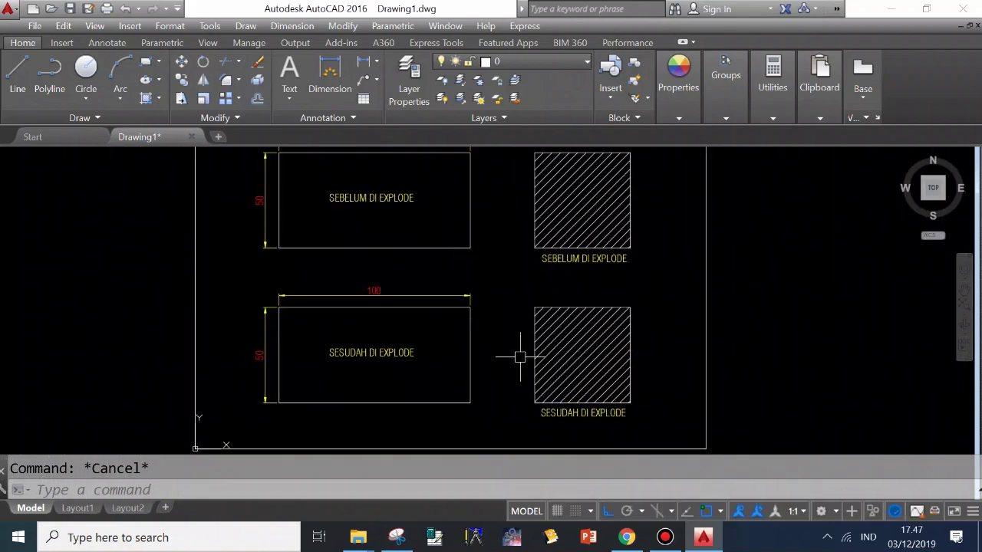
{"action": "scroll", "coordinate": [592, 391], "scroll_direction": "up", "scroll_amount": 2}
{"action": "scroll", "coordinate": [592, 392], "scroll_direction": "up", "scroll_amount": 2}
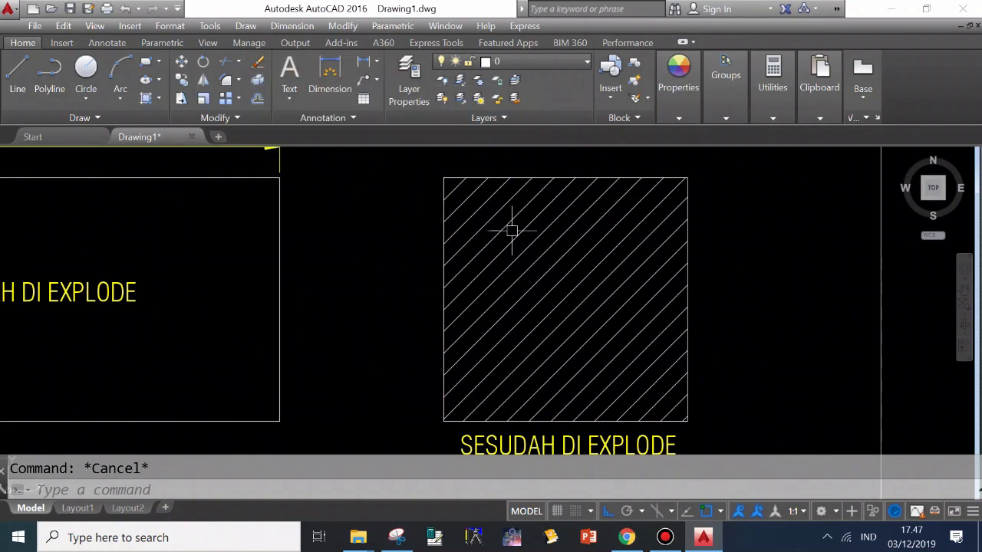
{"action": "scroll", "coordinate": [591, 434], "scroll_direction": "down", "scroll_amount": 4}
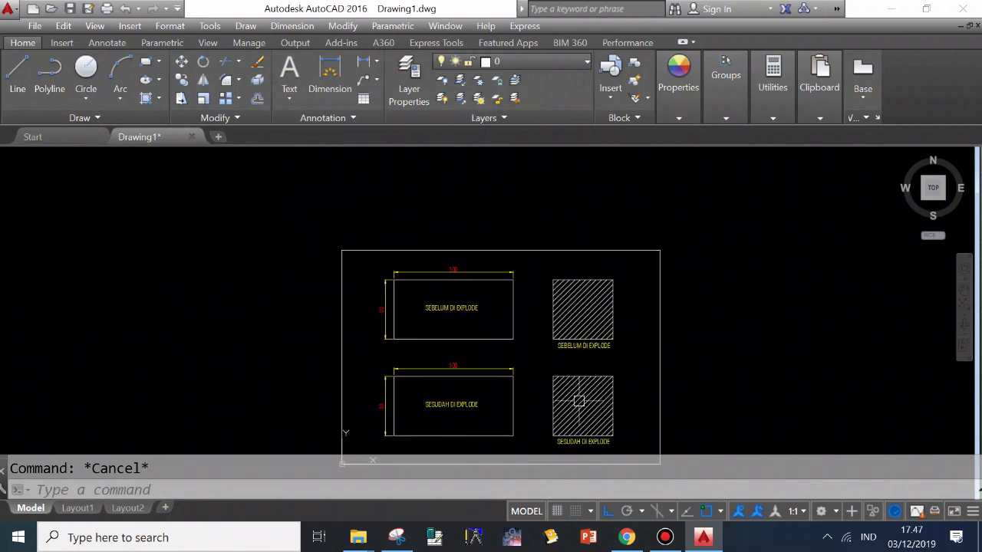
{"action": "scroll", "coordinate": [597, 305], "scroll_direction": "up", "scroll_amount": 2}
{"action": "scroll", "coordinate": [596, 305], "scroll_direction": "down", "scroll_amount": 1}
{"action": "scroll", "coordinate": [582, 276], "scroll_direction": "up", "scroll_amount": 1}
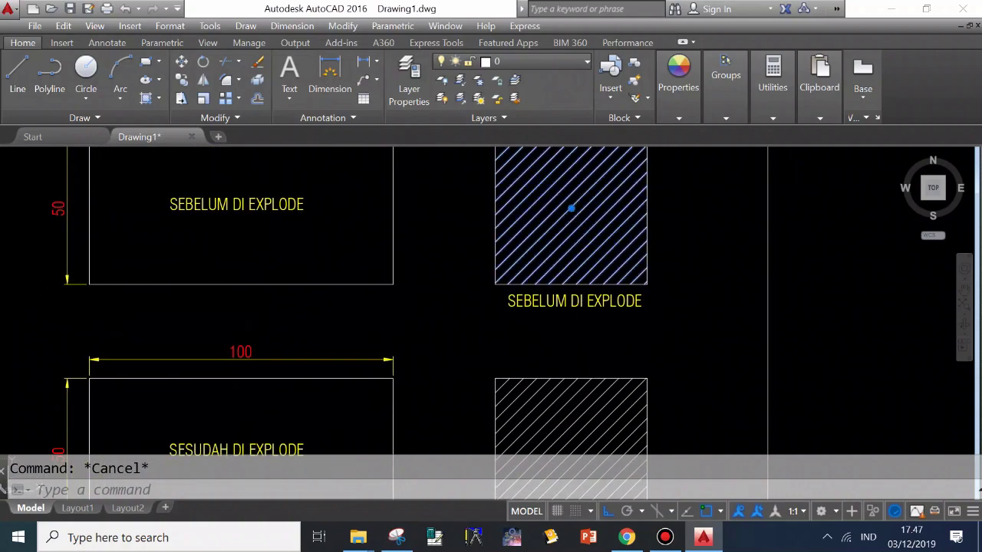
{"action": "left_click", "coordinate": [547, 199]}
{"action": "middle_click_drag", "start_coordinate": [547, 199], "coordinate": [563, 240]}
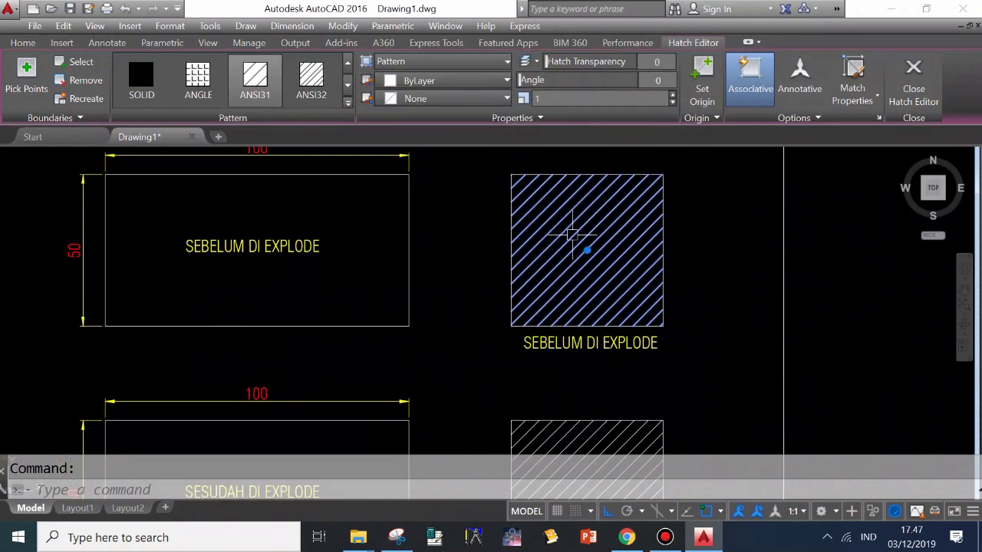
{"action": "key", "text": "Delete"}
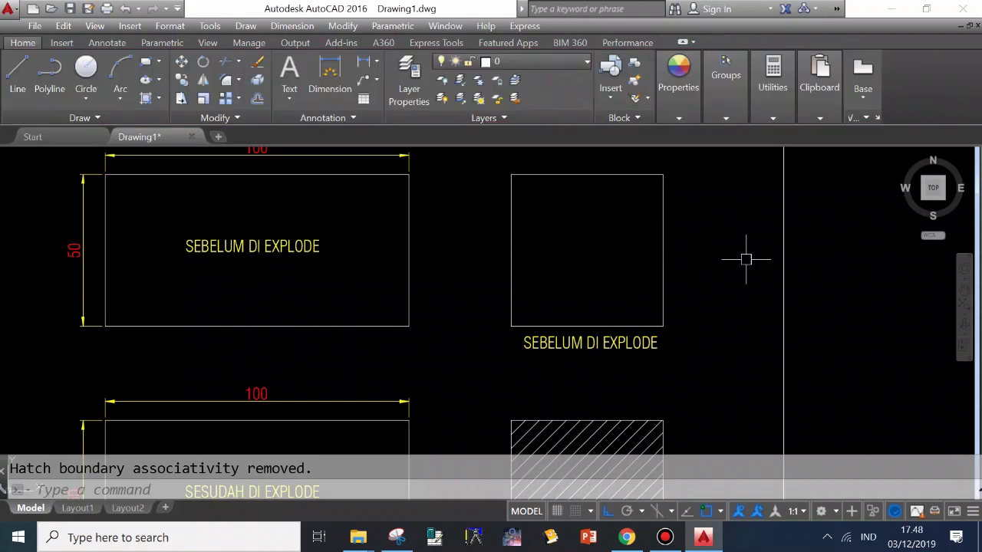
{"action": "type", "text": "u"}
{"action": "key", "text": "Return"}
{"action": "scroll", "coordinate": [637, 269], "scroll_direction": "down", "scroll_amount": 3}
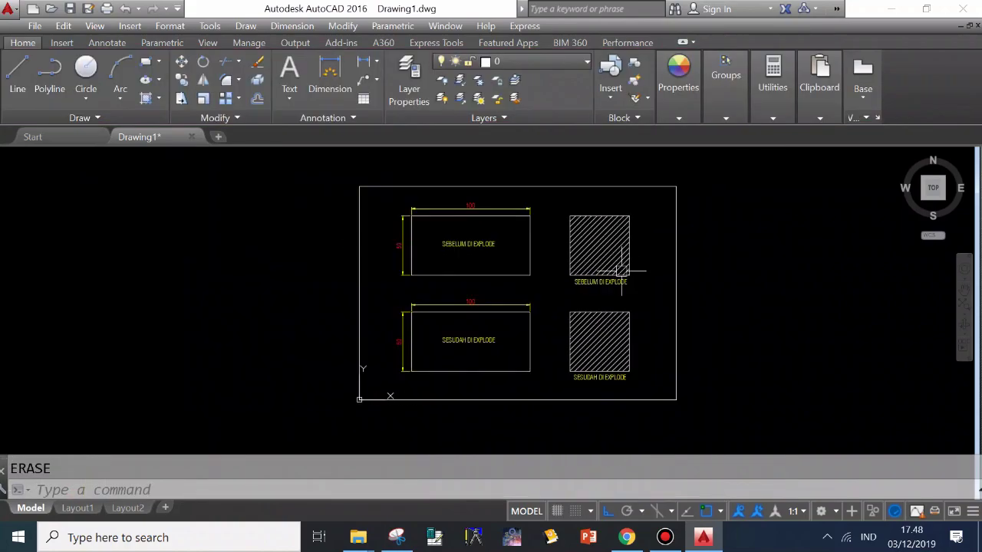
{"action": "scroll", "coordinate": [612, 360], "scroll_direction": "up", "scroll_amount": 3}
{"action": "scroll", "coordinate": [611, 360], "scroll_direction": "up", "scroll_amount": 2}
{"action": "scroll", "coordinate": [602, 338], "scroll_direction": "down", "scroll_amount": 2}
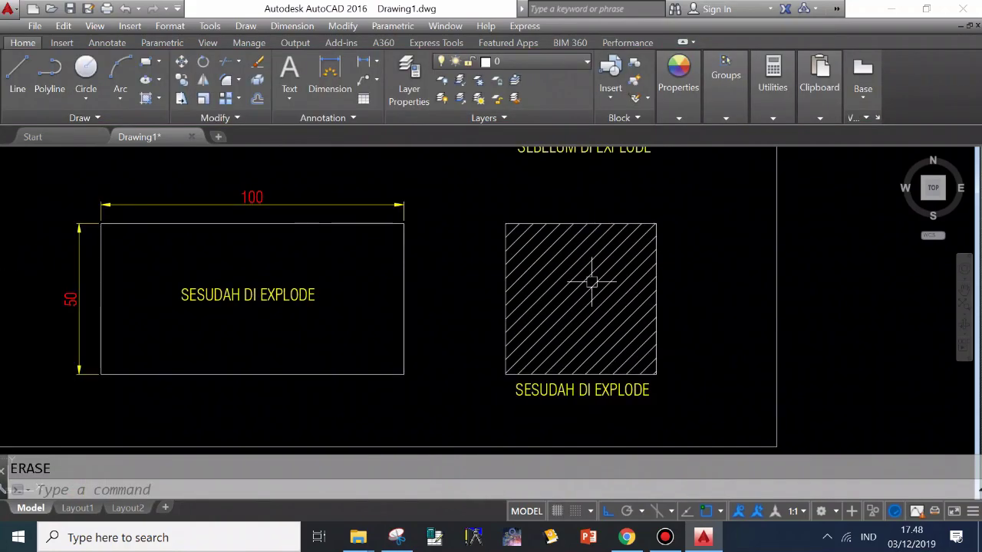
{"action": "scroll", "coordinate": [592, 311], "scroll_direction": "up", "scroll_amount": 2}
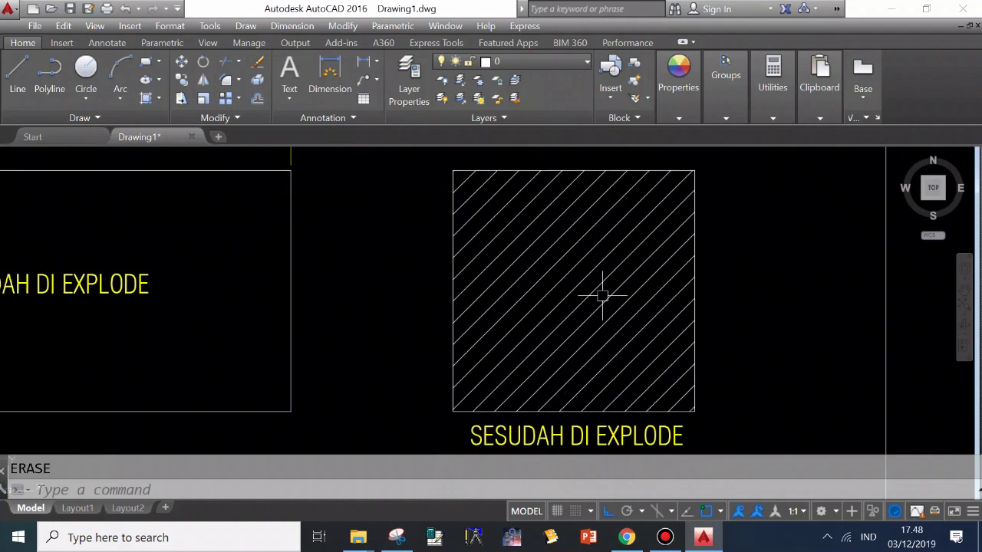
{"action": "middle_click_drag", "start_coordinate": [602, 295], "coordinate": [598, 296]}
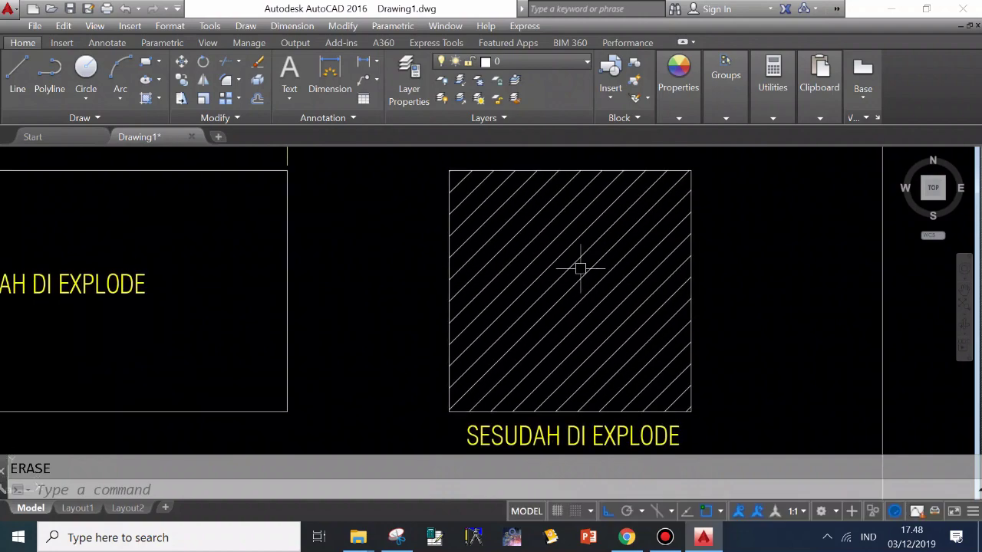
Explode the lower SESUDAH hatch into separate lines and test erasing one diagonal line.
{"action": "left_click", "coordinate": [259, 79]}
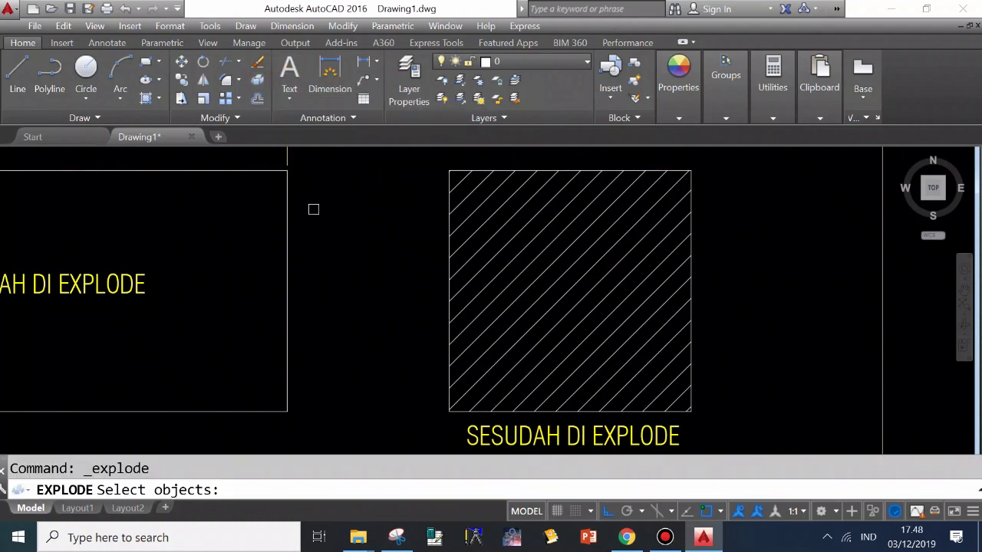
{"action": "left_click", "coordinate": [518, 254]}
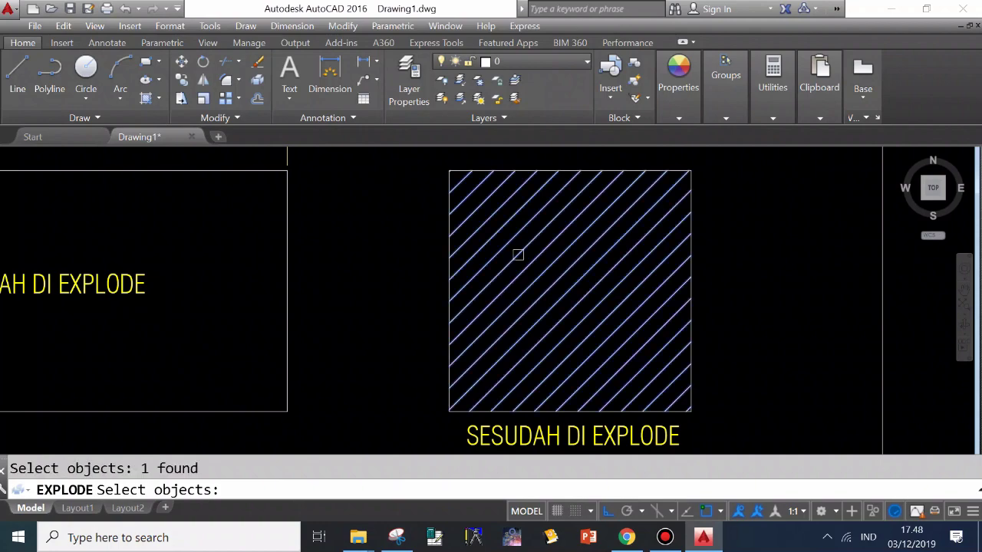
{"action": "key", "text": "Return"}
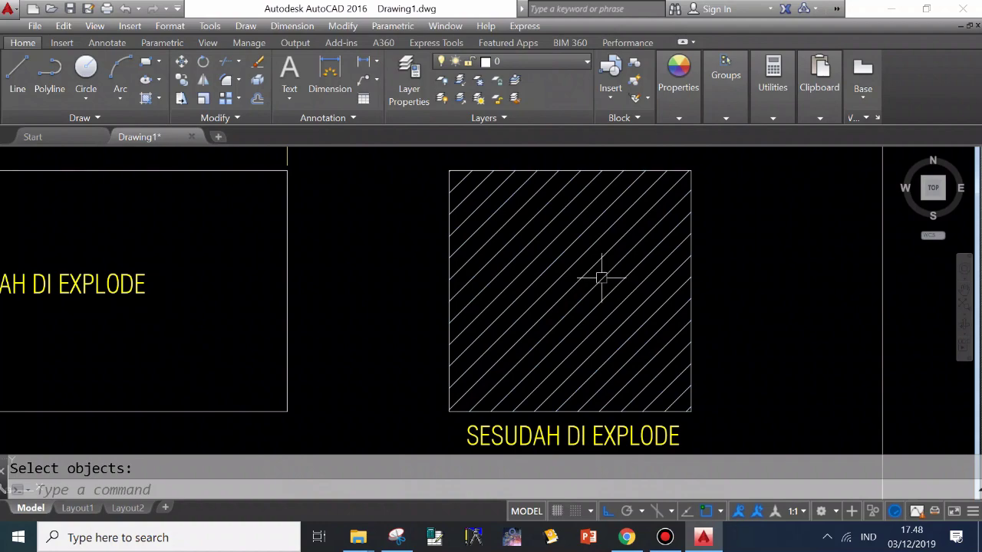
{"action": "left_click", "coordinate": [577, 260]}
{"action": "key", "text": "Delete"}
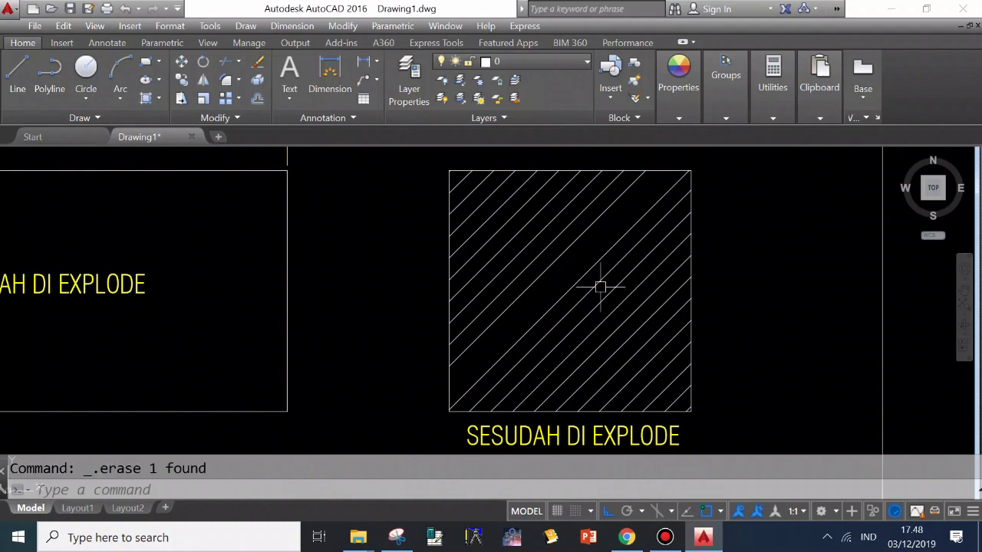
{"action": "key", "text": "ctrl+z"}
{"action": "key", "text": "Delete"}
Erase more hatch lines with a crossing window, then undo to restore them.
{"action": "left_click", "coordinate": [523, 237]}
{"action": "left_click", "coordinate": [507, 220]}
{"action": "key", "text": "Delete"}
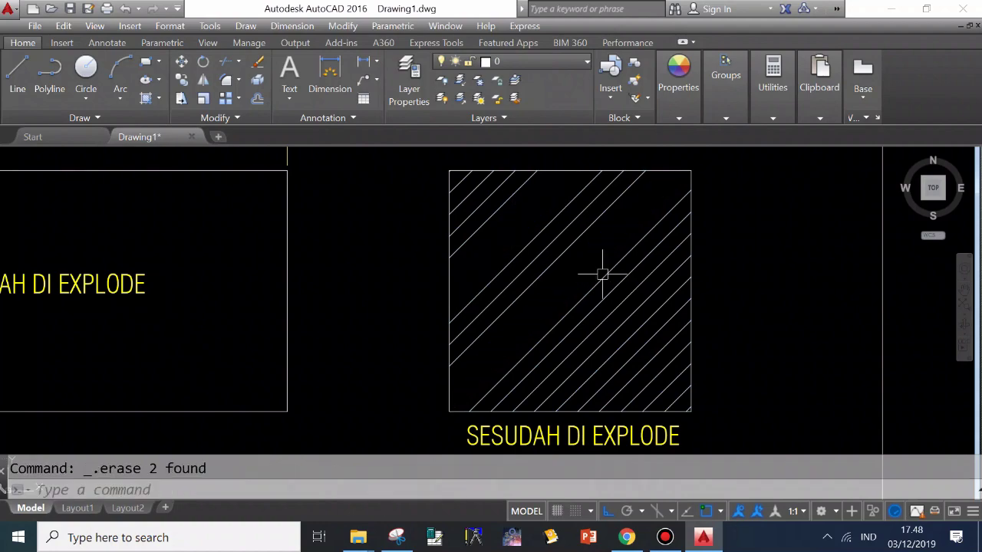
{"action": "left_click", "coordinate": [598, 300]}
{"action": "key", "text": "Delete"}
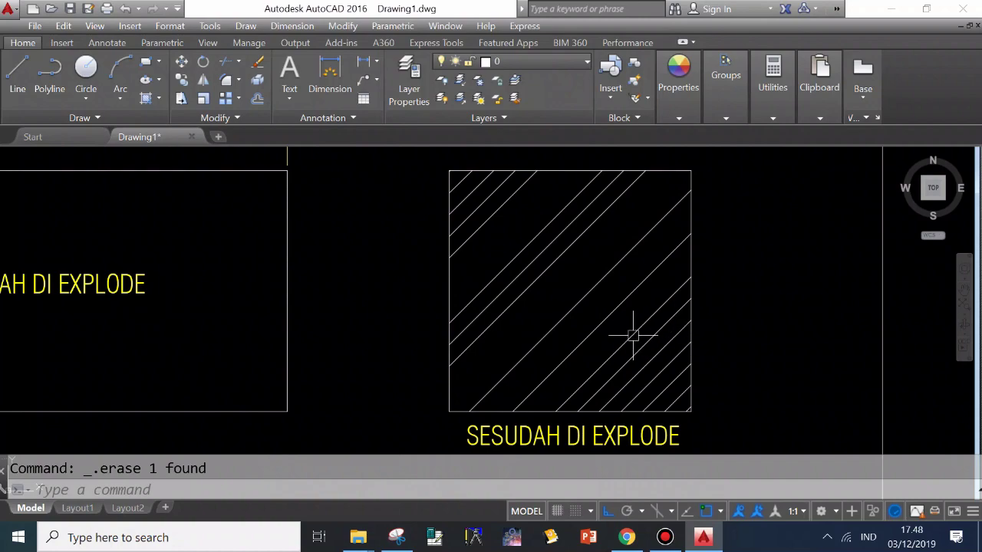
{"action": "key", "text": "ctrl+z"}
{"action": "key", "text": "ctrl+z"}
{"action": "key", "text": "ctrl+z"}
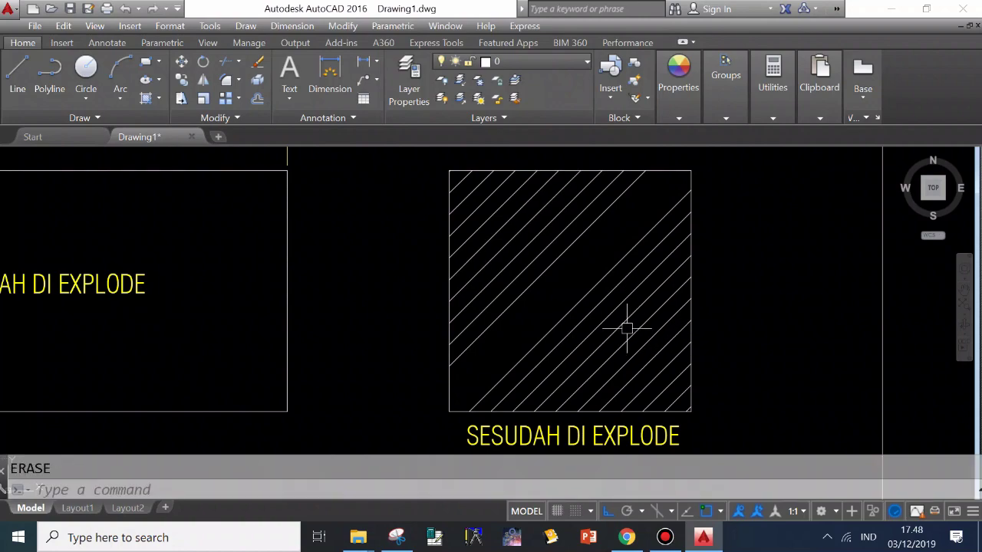
{"action": "scroll", "coordinate": [658, 313], "scroll_direction": "down", "scroll_amount": 5}
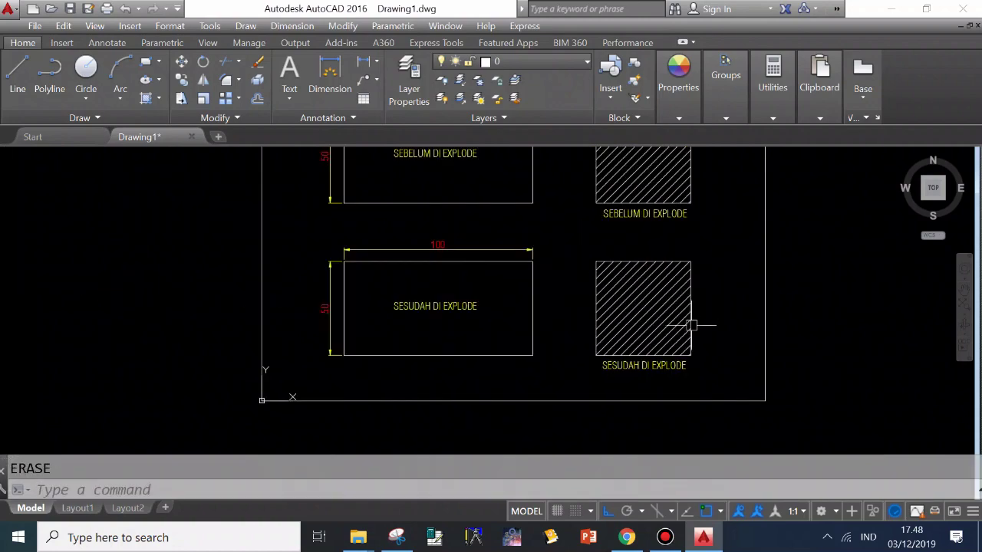
{"action": "middle_click_drag", "start_coordinate": [508, 237], "coordinate": [467, 243]}
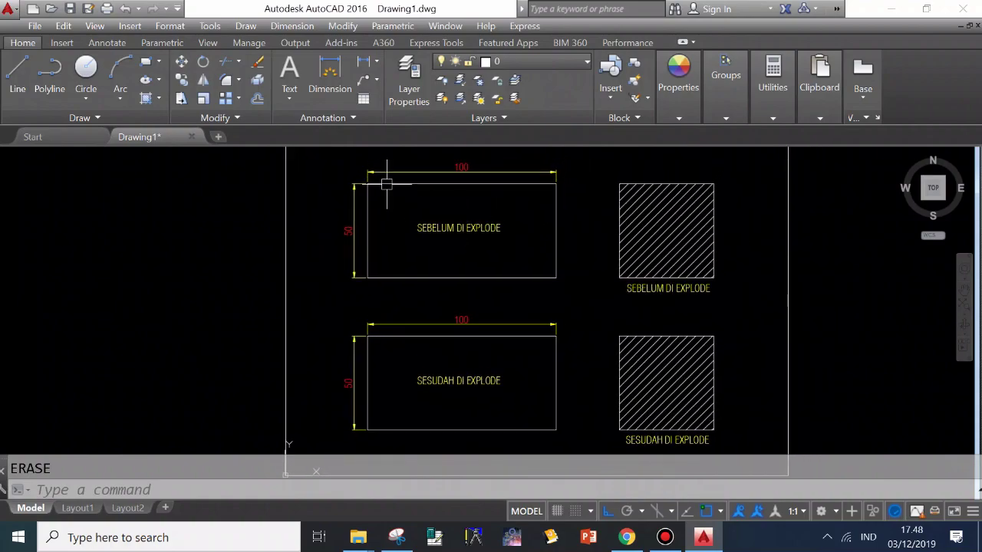
{"action": "scroll", "coordinate": [413, 181], "scroll_direction": "up", "scroll_amount": 2}
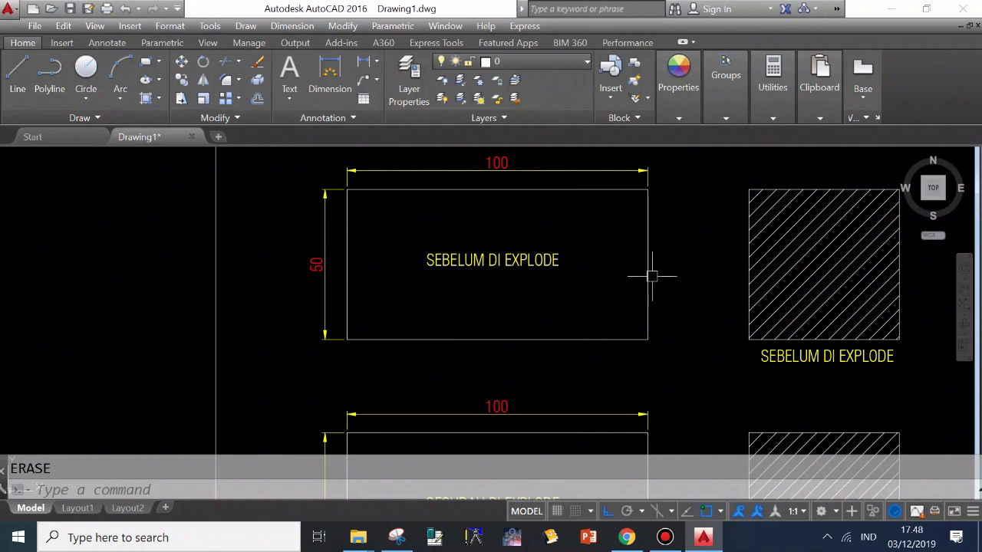
{"action": "scroll", "coordinate": [397, 234], "scroll_direction": "up", "scroll_amount": 2}
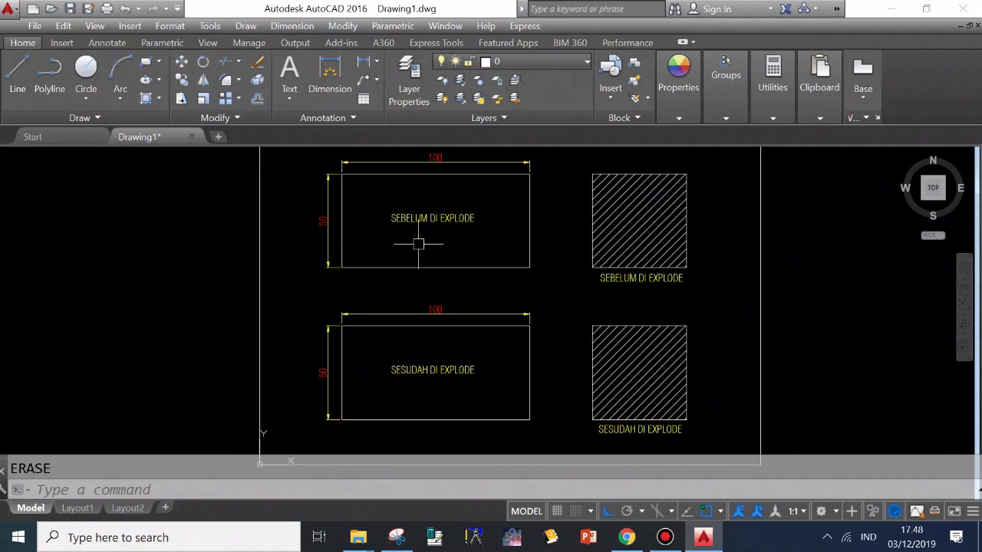
{"action": "scroll", "coordinate": [405, 170], "scroll_direction": "up", "scroll_amount": 4}
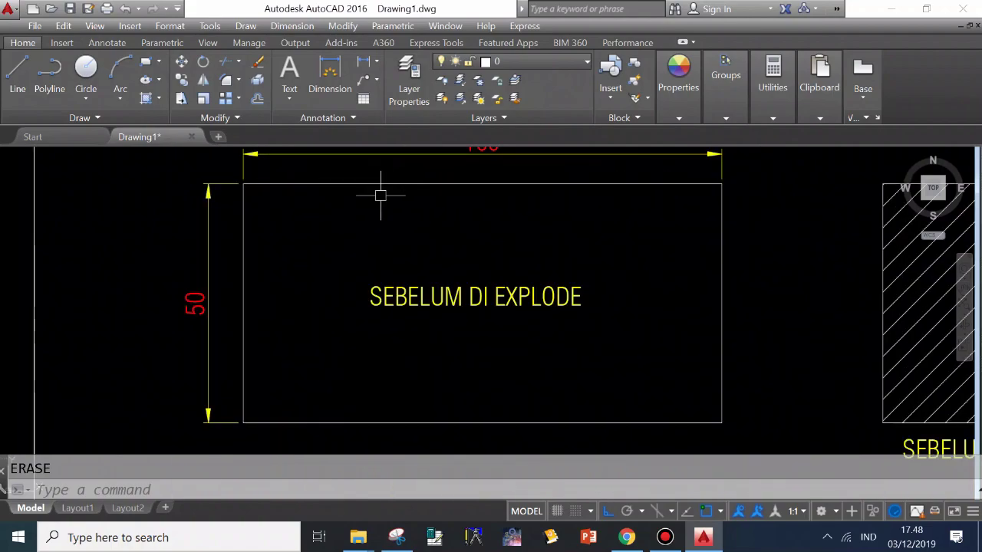
Select the upper rectangle's top and right edges to check they are separate.
{"action": "left_click", "coordinate": [519, 184]}
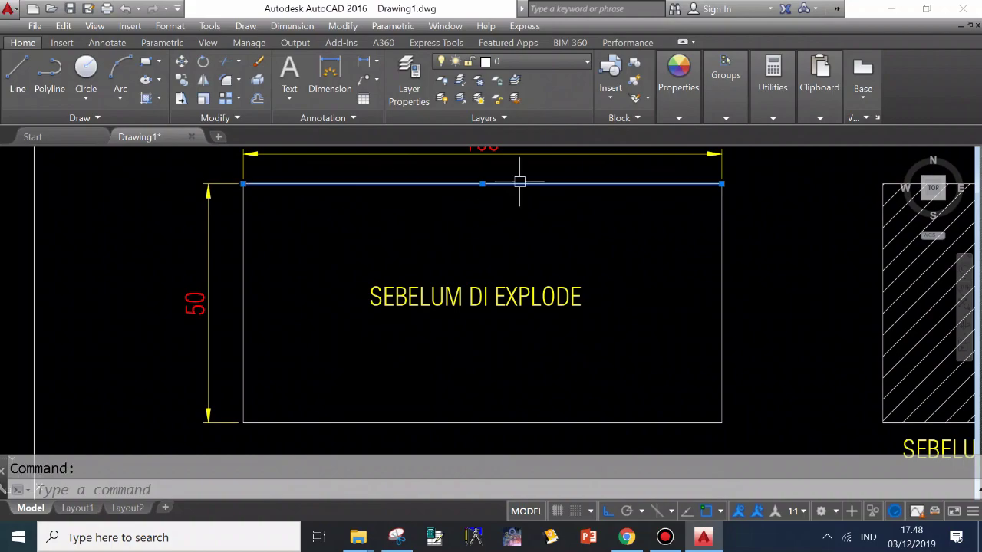
{"action": "left_click", "coordinate": [721, 228]}
{"action": "key", "text": "Escape"}
Center the lower hatched square and select a single diagonal hatch line to check it.
{"action": "scroll", "coordinate": [431, 223], "scroll_direction": "down", "scroll_amount": 4}
{"action": "middle_click_drag", "start_coordinate": [491, 265], "coordinate": [458, 248]}
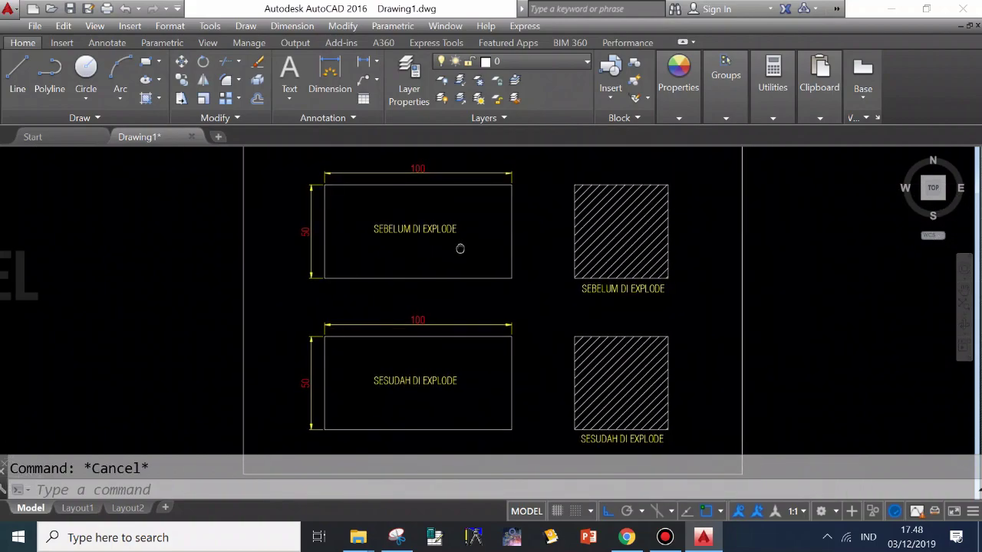
{"action": "scroll", "coordinate": [634, 395], "scroll_direction": "up", "scroll_amount": 4}
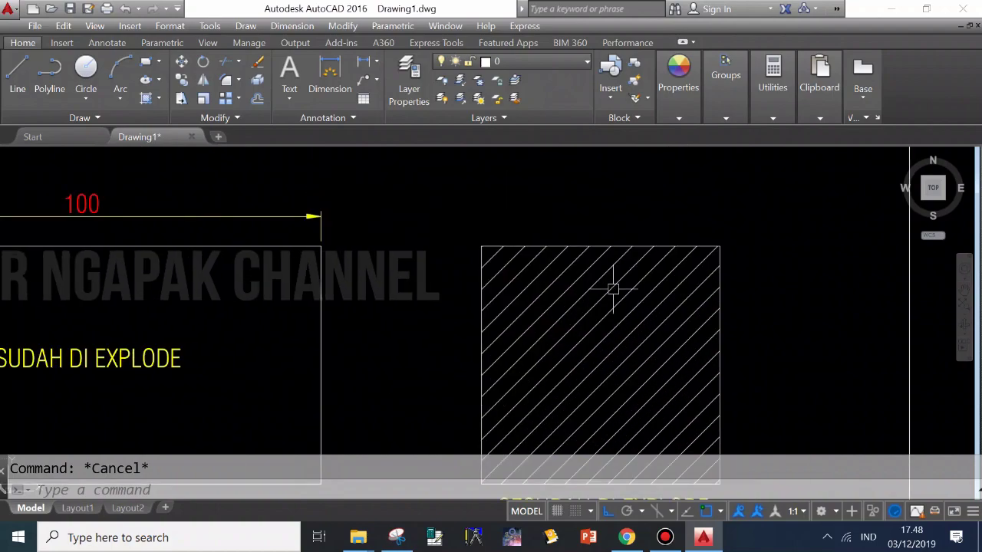
{"action": "middle_click_drag", "start_coordinate": [600, 379], "coordinate": [606, 311]}
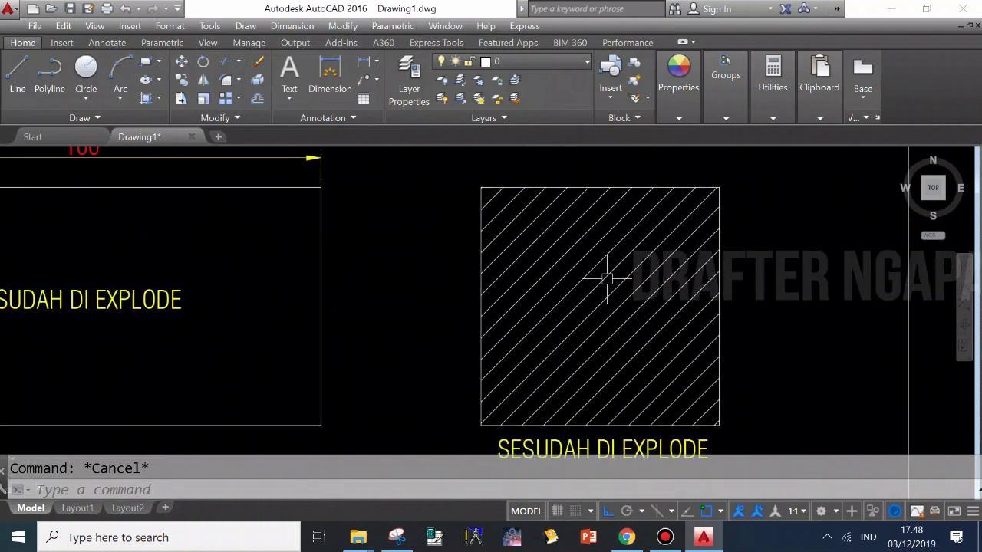
{"action": "left_click", "coordinate": [607, 278]}
{"action": "scroll", "coordinate": [616, 322], "scroll_direction": "down", "scroll_amount": 4}
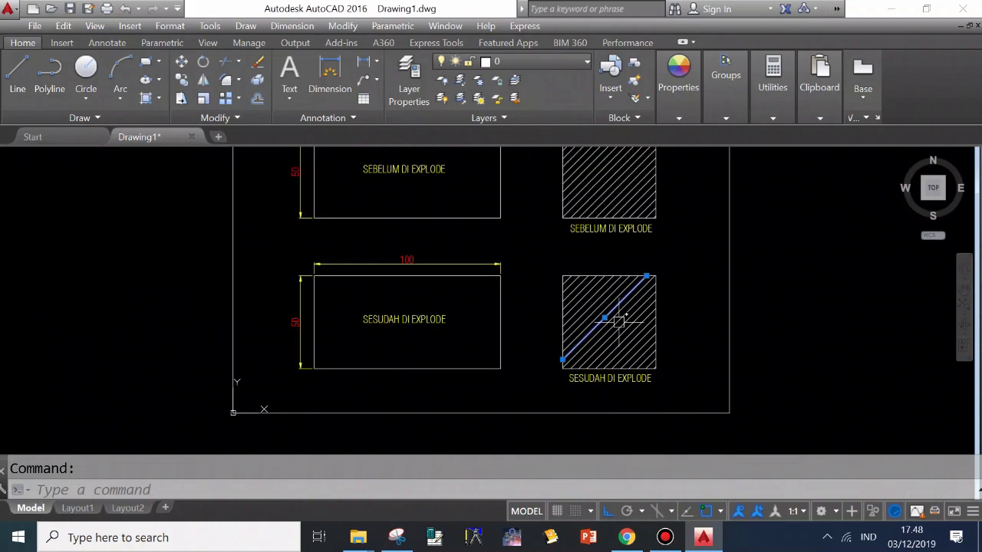
{"action": "middle_click_drag", "start_coordinate": [569, 296], "coordinate": [577, 310]}
{"action": "key", "text": "Escape"}
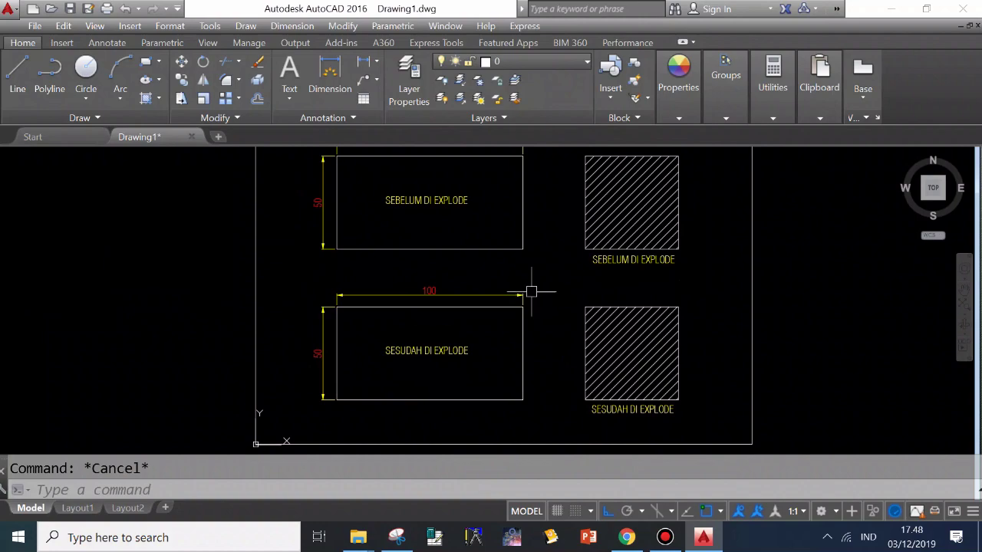
{"action": "scroll", "coordinate": [379, 219], "scroll_direction": "up", "scroll_amount": 2}
{"action": "scroll", "coordinate": [437, 245], "scroll_direction": "up", "scroll_amount": 2}
{"action": "scroll", "coordinate": [305, 148], "scroll_direction": "down", "scroll_amount": 2}
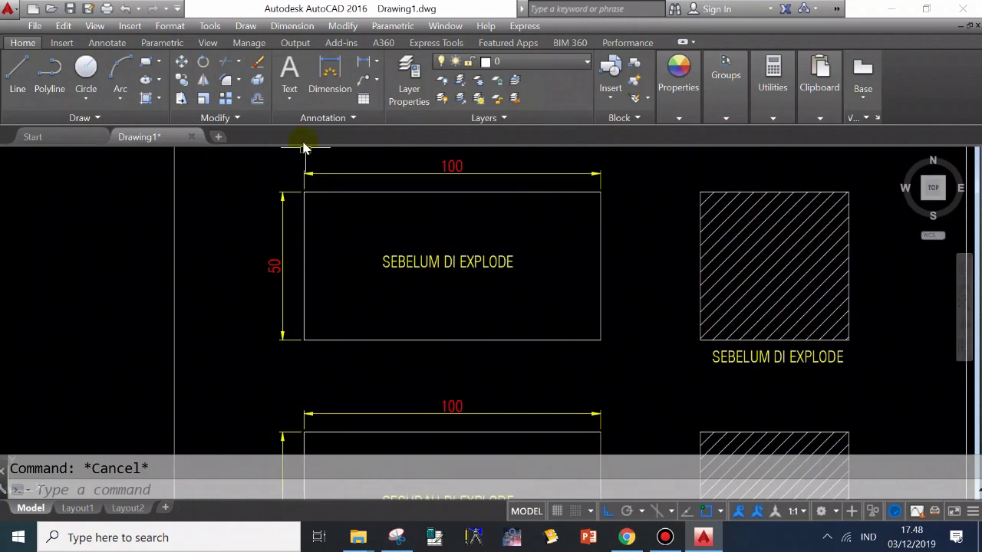
{"action": "scroll", "coordinate": [351, 176], "scroll_direction": "up", "scroll_amount": 2}
Explode the 100 dimension and select one extension line on its own.
{"action": "left_click", "coordinate": [257, 78]}
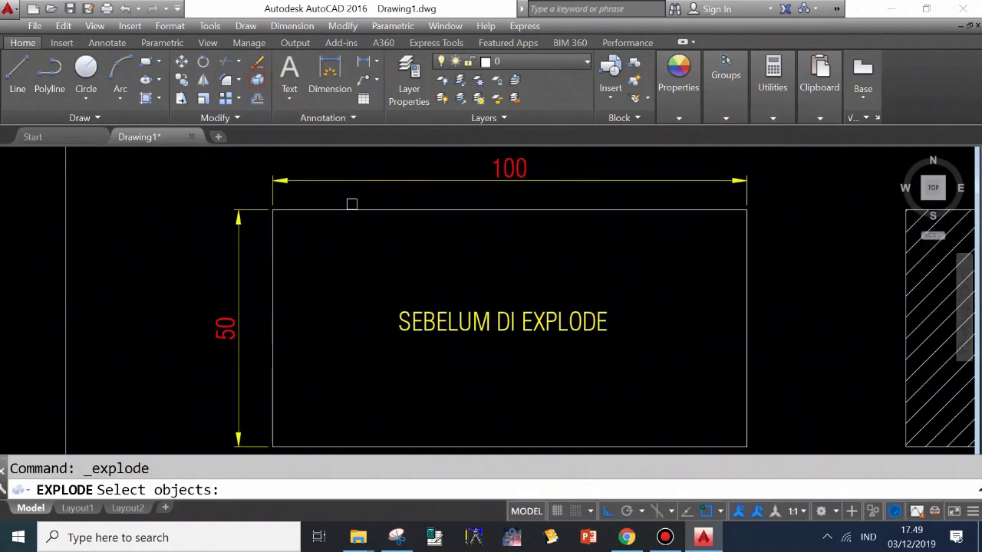
{"action": "left_click", "coordinate": [340, 181]}
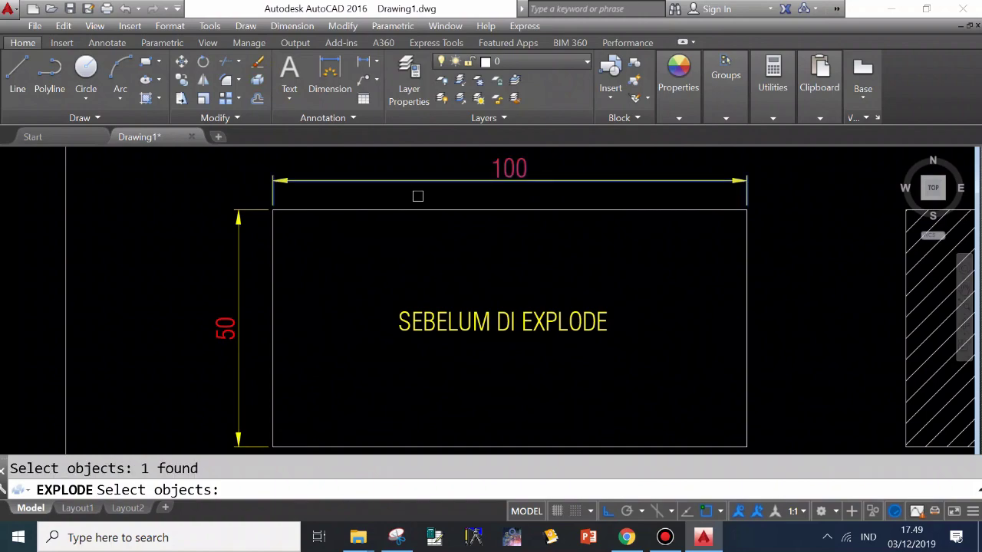
{"action": "key", "text": "Return"}
{"action": "key", "text": "Return"}
{"action": "scroll", "coordinate": [284, 158], "scroll_direction": "up", "scroll_amount": 5}
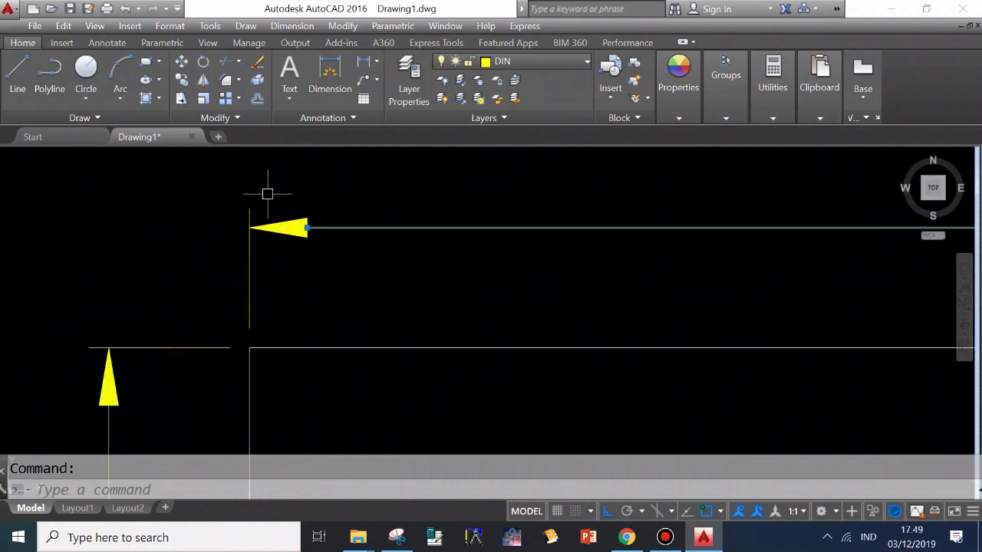
{"action": "key", "text": "Escape"}
{"action": "left_click", "coordinate": [251, 213]}
{"action": "key", "text": "Escape"}
{"action": "scroll", "coordinate": [273, 223], "scroll_direction": "down", "scroll_amount": 4}
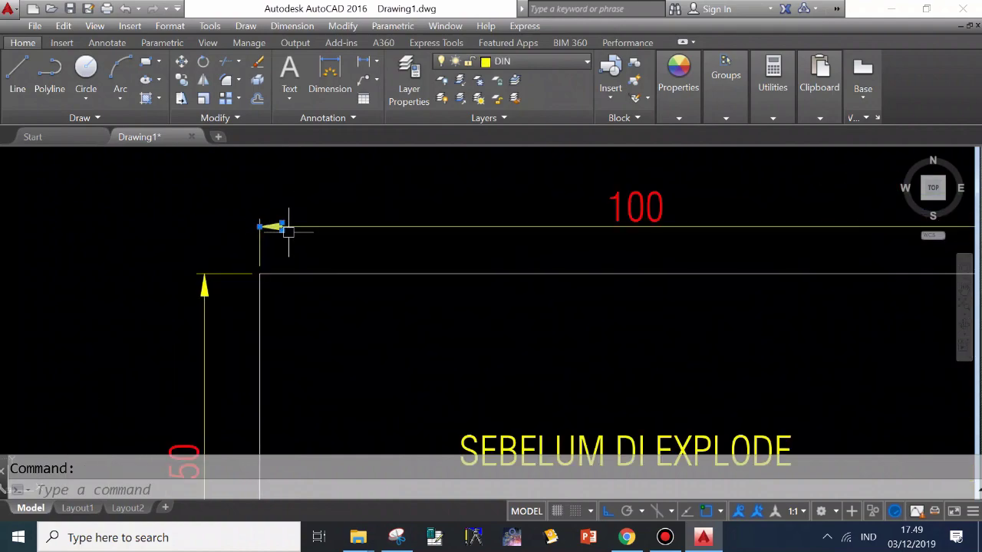
{"action": "key", "text": "Escape"}
Select the 100 text by itself and open it in the Text Editor, then close it.
{"action": "left_click", "coordinate": [636, 206]}
{"action": "scroll", "coordinate": [537, 220], "scroll_direction": "down", "scroll_amount": 4}
{"action": "key", "text": "Escape"}
{"action": "scroll", "coordinate": [550, 237], "scroll_direction": "up", "scroll_amount": 5}
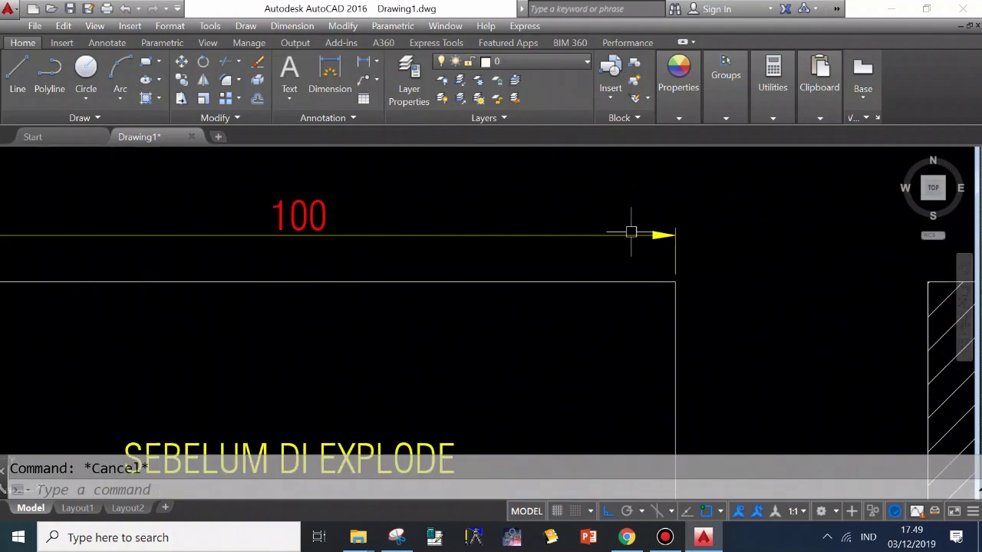
{"action": "left_click", "coordinate": [309, 196]}
{"action": "key", "text": "Escape"}
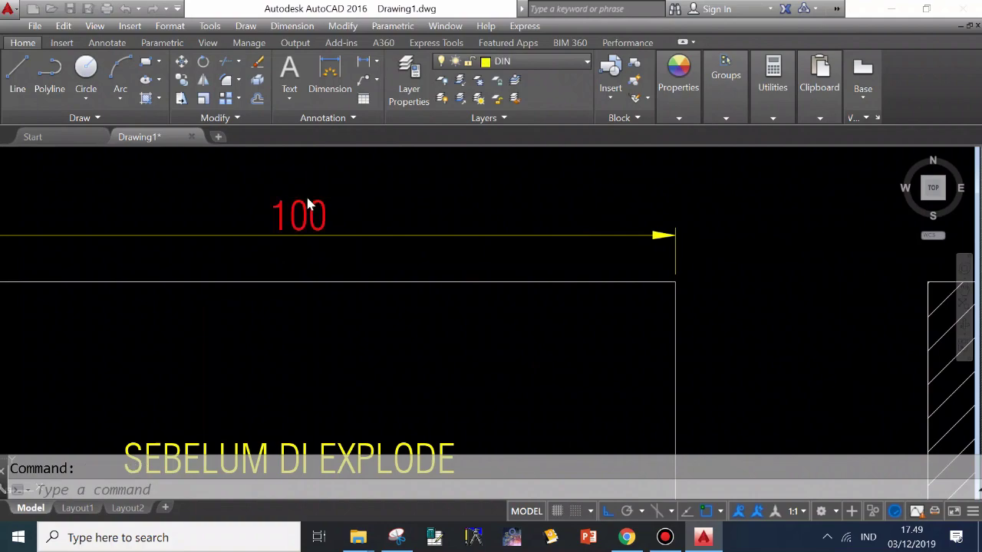
{"action": "double_click", "coordinate": [306, 212]}
{"action": "left_click", "coordinate": [729, 240]}
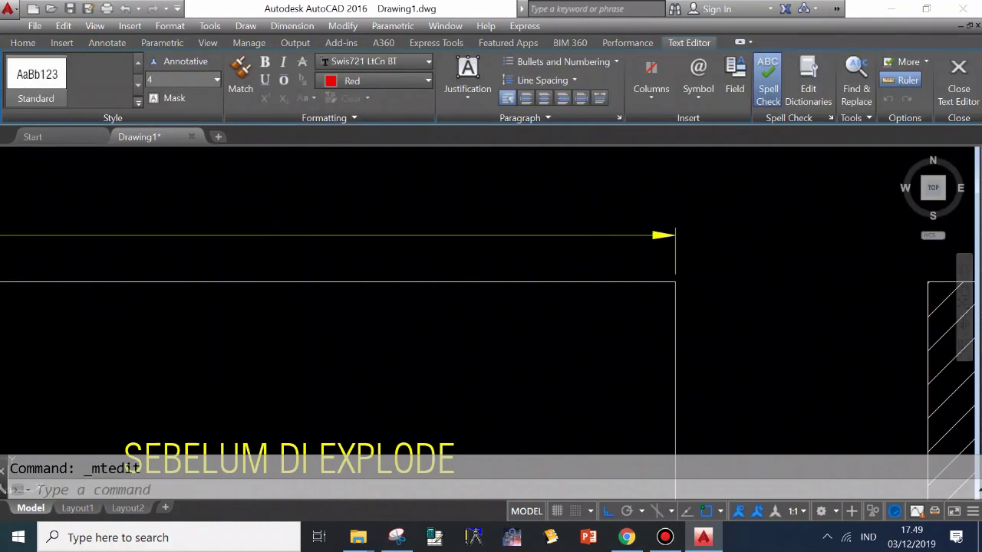
{"action": "scroll", "coordinate": [729, 223], "scroll_direction": "down", "scroll_amount": 2}
{"action": "scroll", "coordinate": [484, 219], "scroll_direction": "down", "scroll_amount": 4}
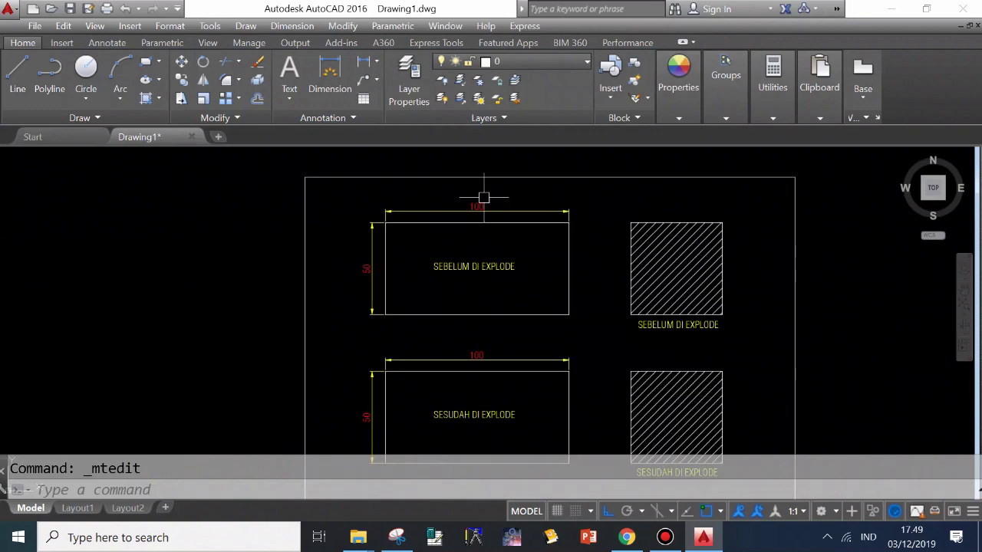
{"action": "scroll", "coordinate": [381, 219], "scroll_direction": "up", "scroll_amount": 4}
{"action": "scroll", "coordinate": [381, 219], "scroll_direction": "down", "scroll_amount": 1}
{"action": "scroll", "coordinate": [380, 244], "scroll_direction": "up", "scroll_amount": 1}
{"action": "left_click", "coordinate": [380, 244]}
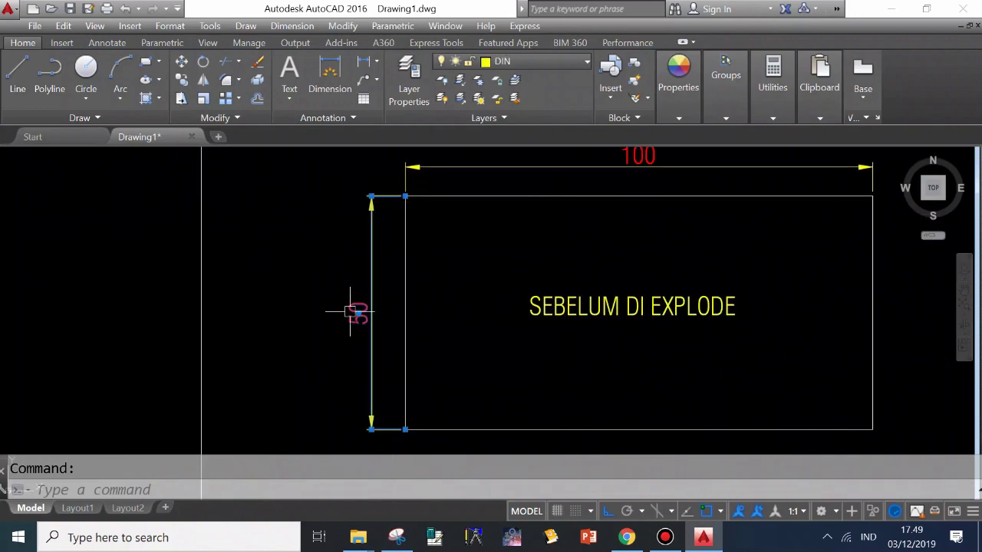
{"action": "left_click", "coordinate": [404, 197]}
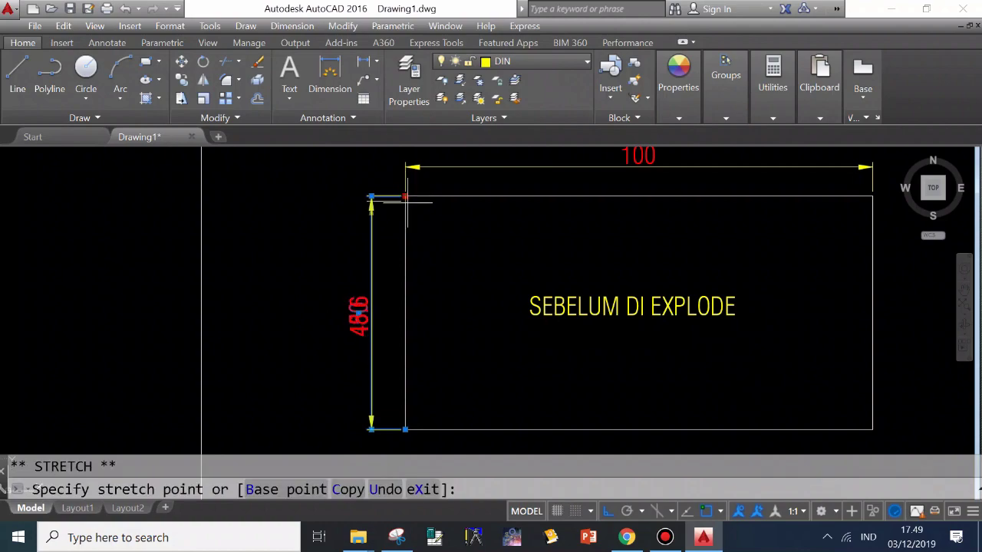
{"action": "left_click", "coordinate": [405, 312]}
{"action": "left_click", "coordinate": [405, 312]}
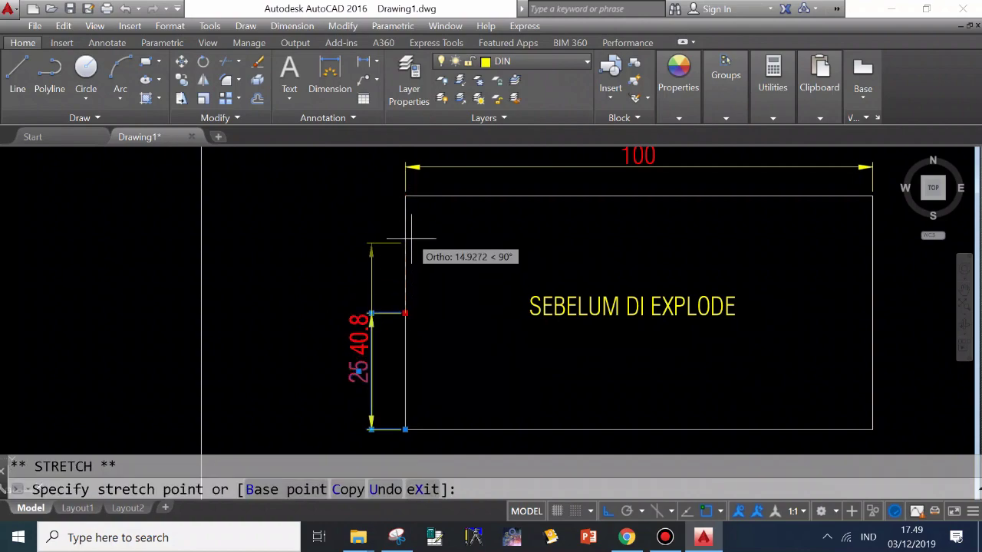
{"action": "left_click", "coordinate": [414, 191]}
{"action": "scroll", "coordinate": [416, 207], "scroll_direction": "up", "scroll_amount": 5}
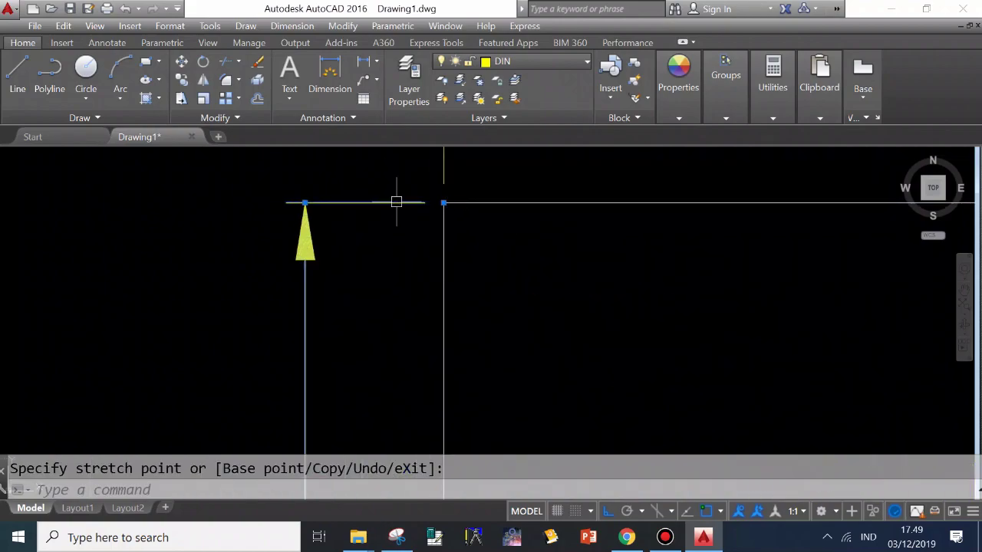
{"action": "scroll", "coordinate": [397, 199], "scroll_direction": "down", "scroll_amount": 5}
{"action": "key", "text": "Escape"}
{"action": "key", "text": "Escape"}
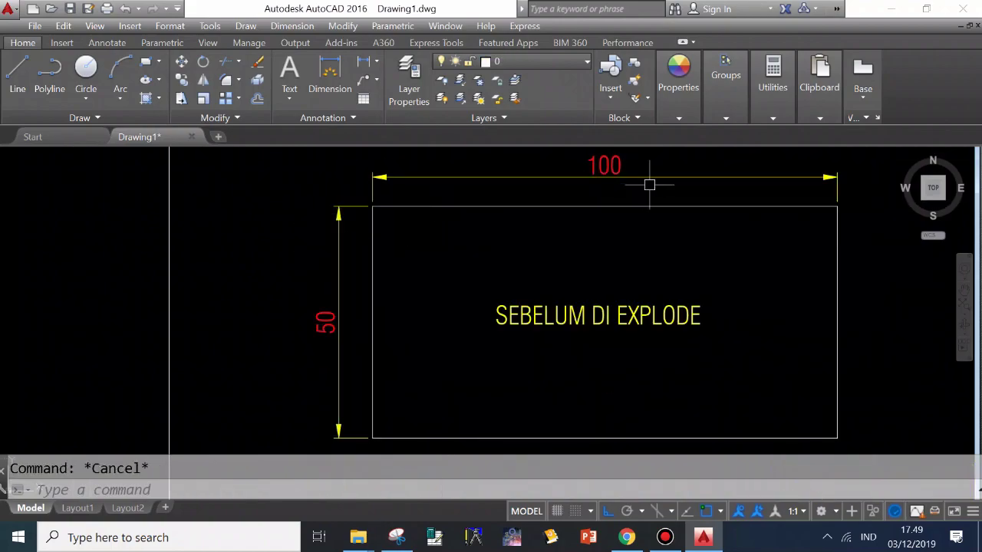
{"action": "mouse_move", "coordinate": [649, 184]}
{"action": "middle_mouse_down"}
{"action": "mouse_move", "coordinate": [514, 191]}
{"action": "mouse_move", "coordinate": [501, 223]}
{"action": "middle_mouse_up"}
{"action": "scroll", "coordinate": [514, 191], "scroll_direction": "down", "scroll_amount": 4}
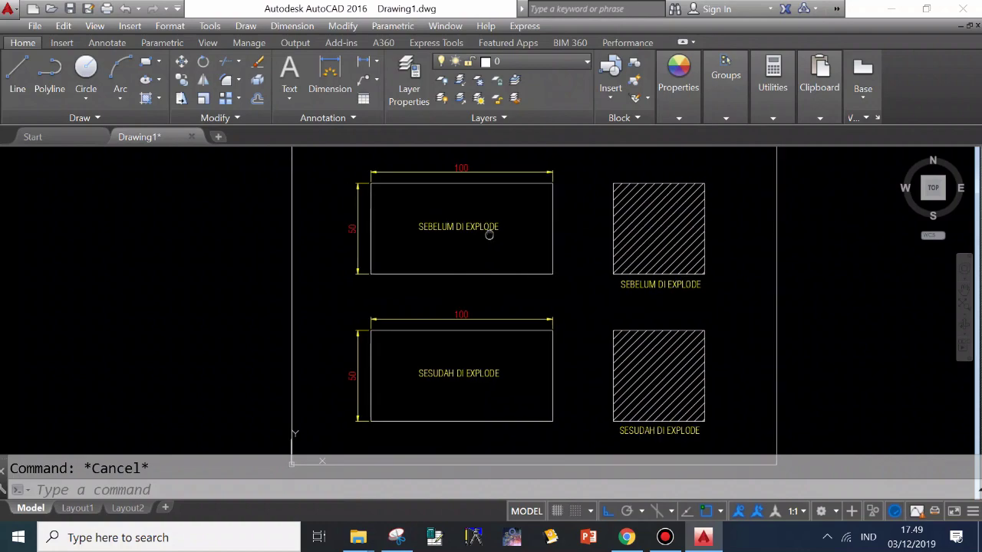
{"action": "scroll", "coordinate": [438, 189], "scroll_direction": "up", "scroll_amount": 3}
{"action": "middle_click_drag", "start_coordinate": [481, 195], "coordinate": [456, 205]}
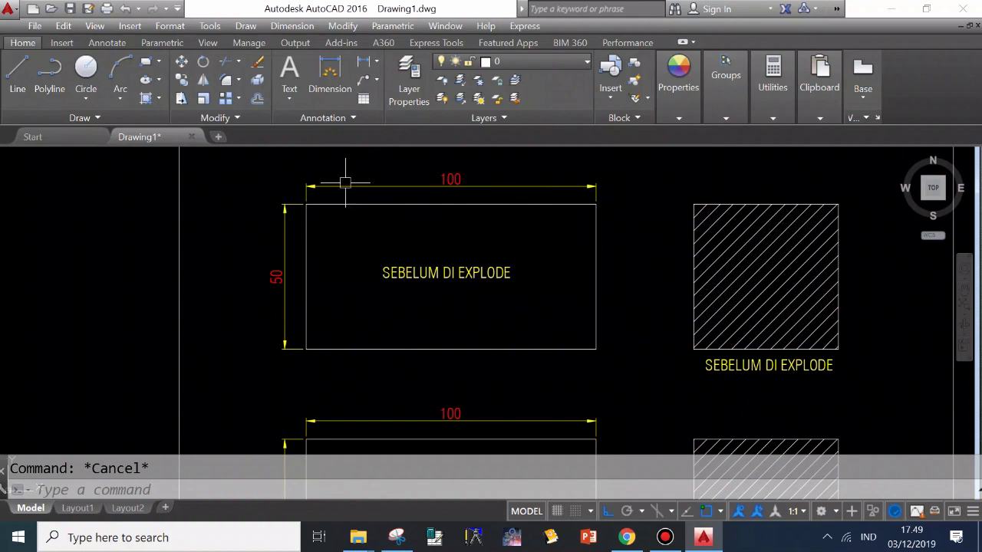
{"action": "left_click", "coordinate": [422, 204]}
{"action": "left_click", "coordinate": [596, 254]}
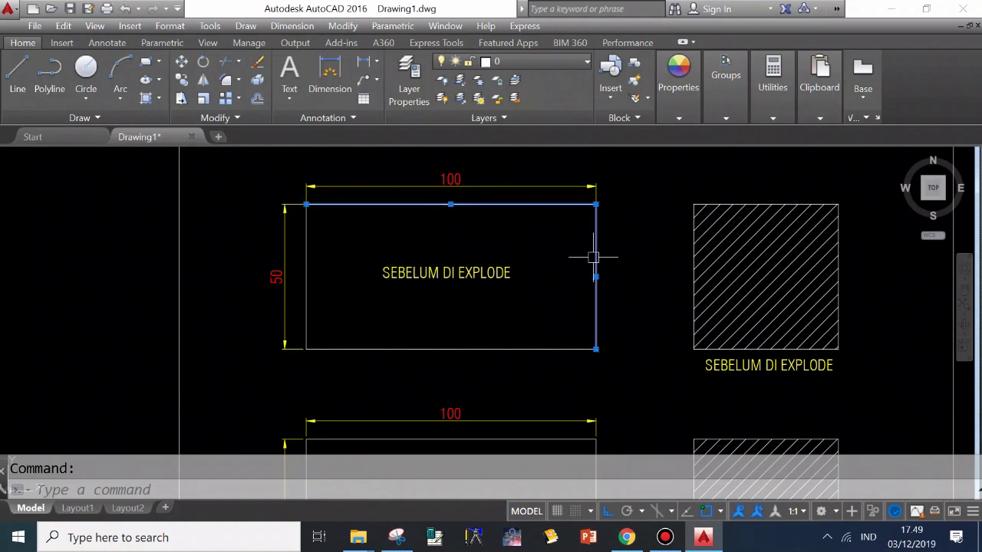
{"action": "key", "text": "Escape"}
{"action": "left_click", "coordinate": [308, 264]}
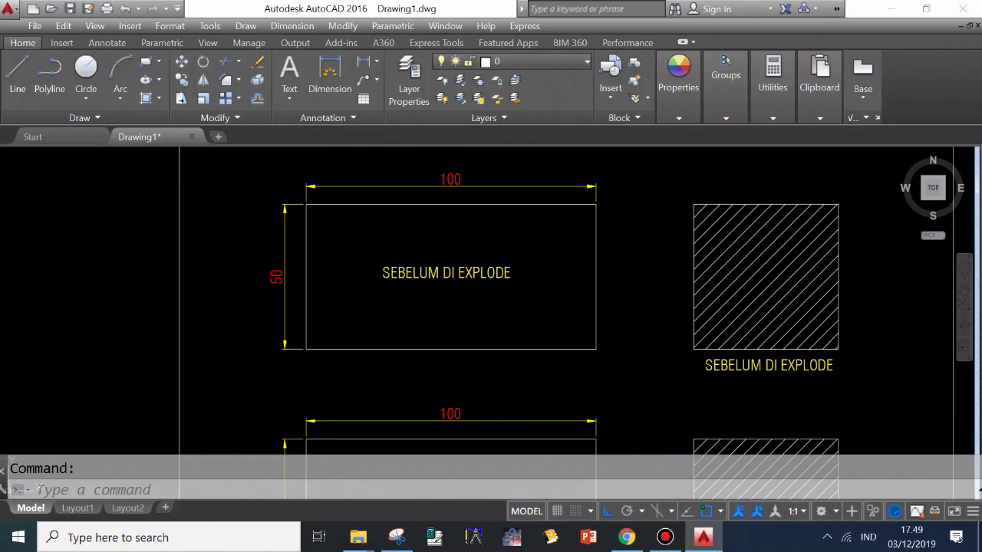
{"action": "key", "text": "Escape"}
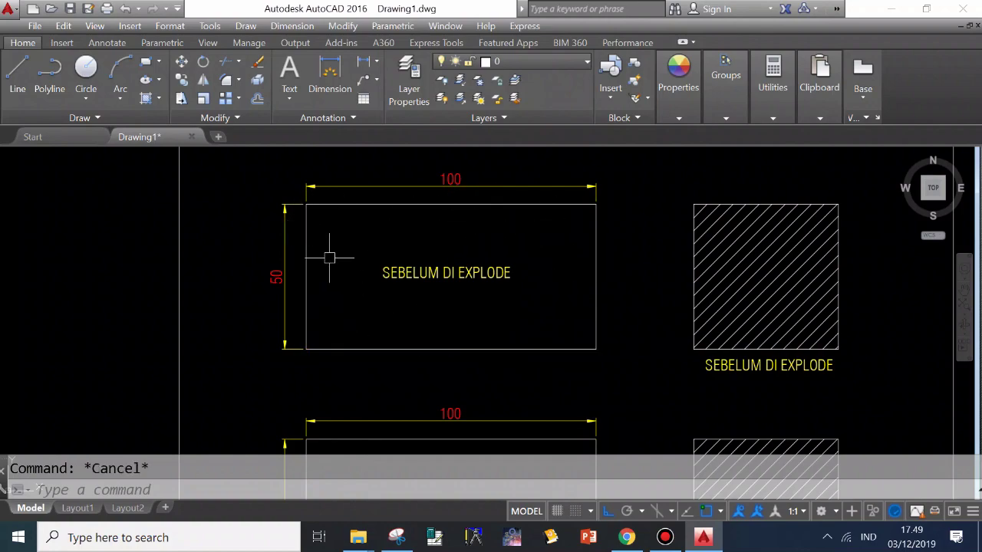
{"action": "scroll", "coordinate": [418, 249], "scroll_direction": "down", "scroll_amount": 2}
{"action": "middle_click_drag", "start_coordinate": [488, 242], "coordinate": [503, 212]}
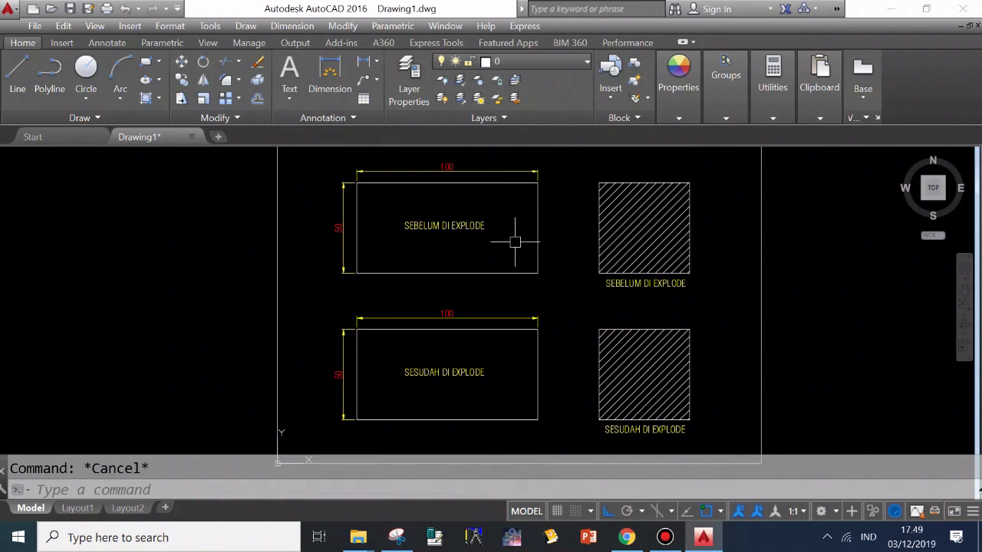
{"action": "middle_click_drag", "start_coordinate": [465, 238], "coordinate": [473, 238]}
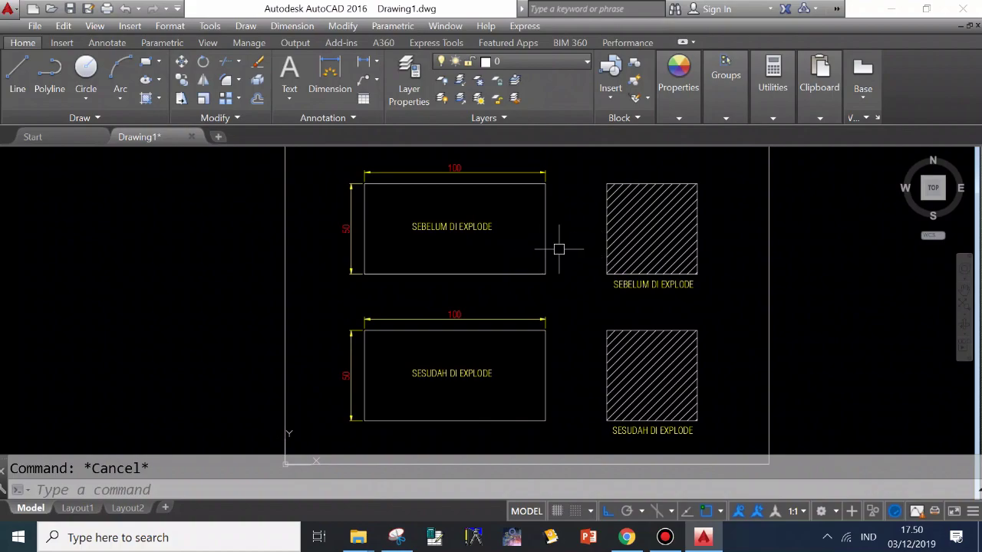
{"action": "middle_click_drag", "start_coordinate": [558, 249], "coordinate": [560, 243]}
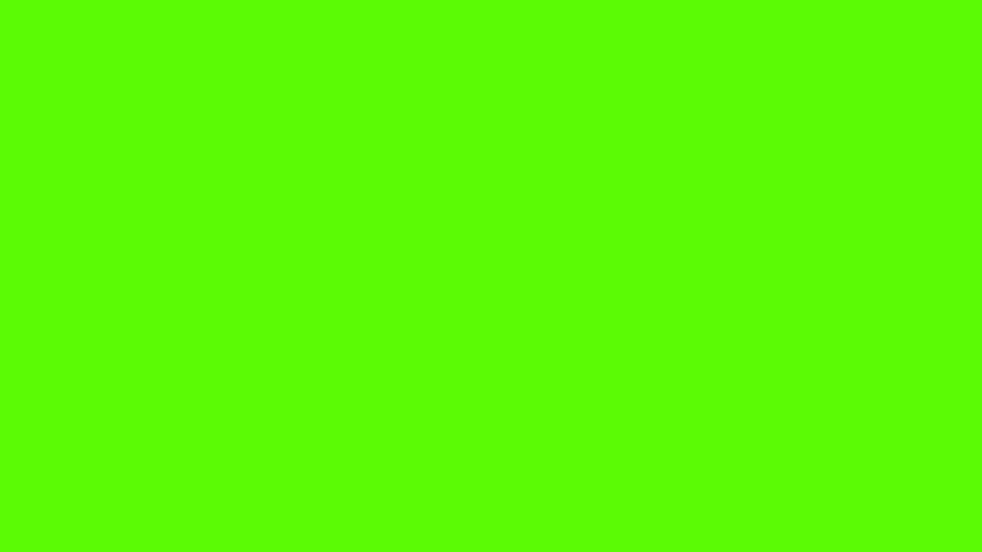